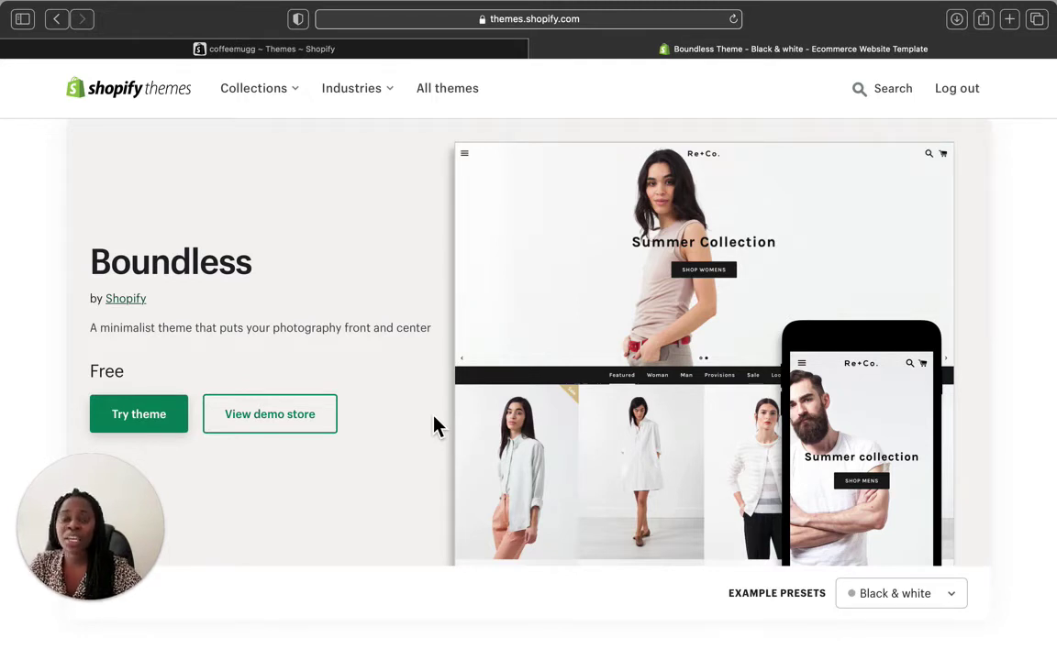
- Review the Boundless theme's feature list on its theme page
{"action": "scroll", "coordinate": [431, 422], "scroll_direction": "down", "scroll_amount": 1}
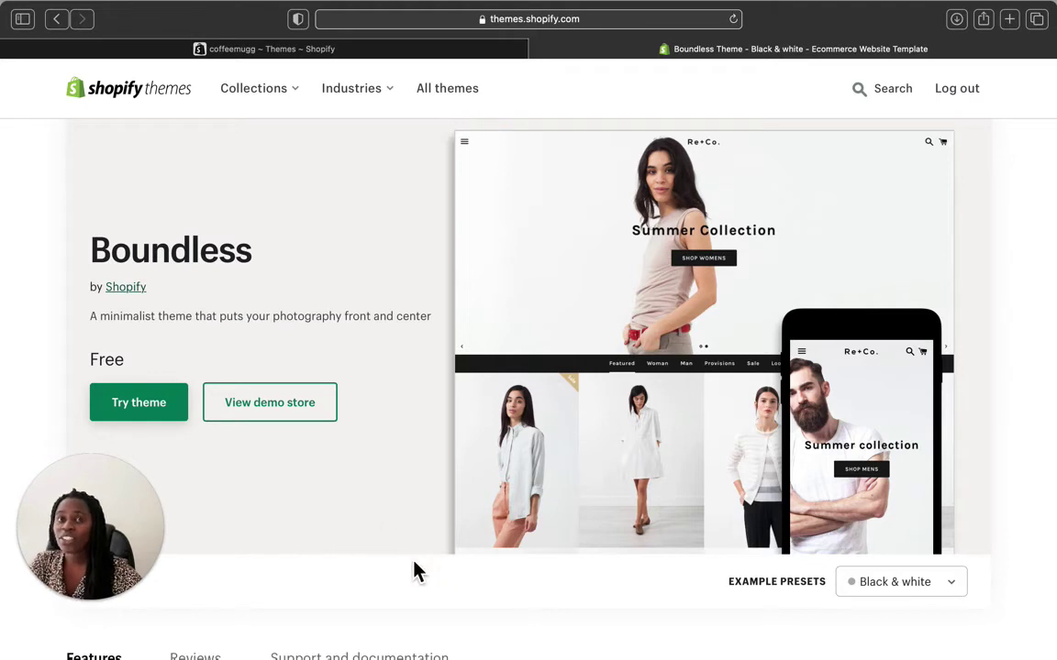
{"action": "scroll", "coordinate": [337, 503], "scroll_direction": "down", "scroll_amount": 1}
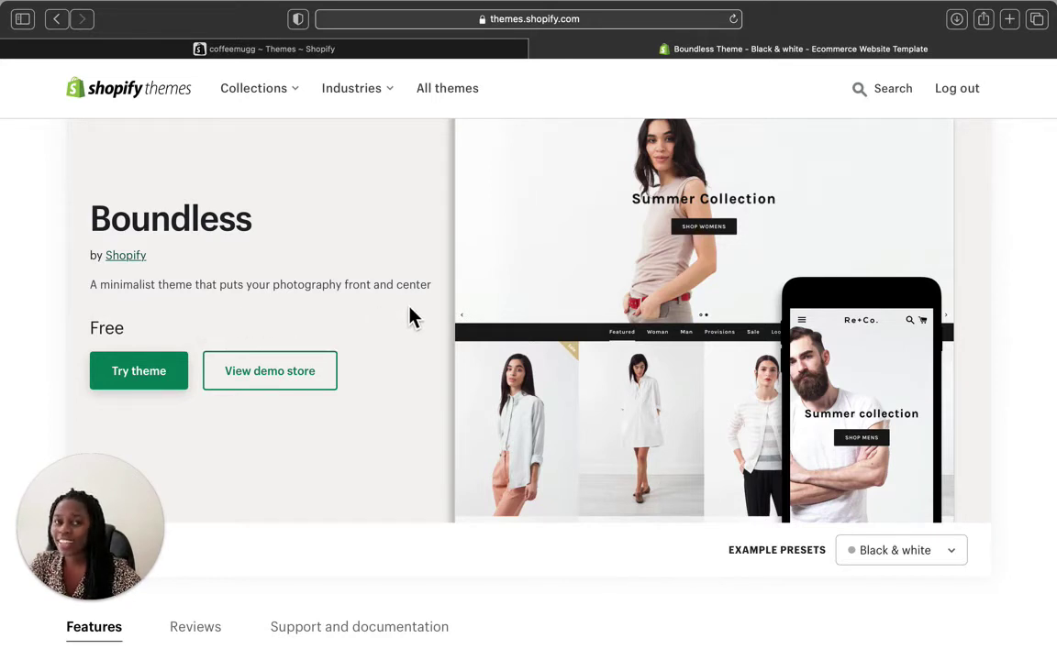
{"action": "scroll", "coordinate": [372, 332], "scroll_direction": "down", "scroll_amount": 1}
{"action": "scroll", "coordinate": [372, 341], "scroll_direction": "down", "scroll_amount": 8}
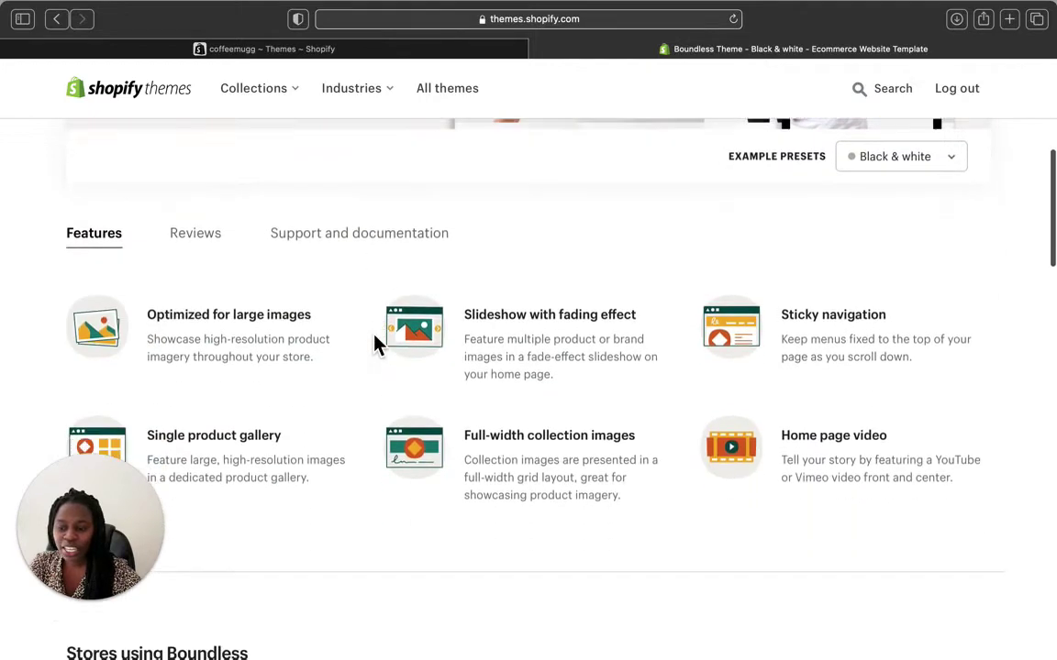
{"action": "scroll", "coordinate": [679, 364], "scroll_direction": "up", "scroll_amount": 1}
{"action": "scroll", "coordinate": [679, 363], "scroll_direction": "down", "scroll_amount": 2}
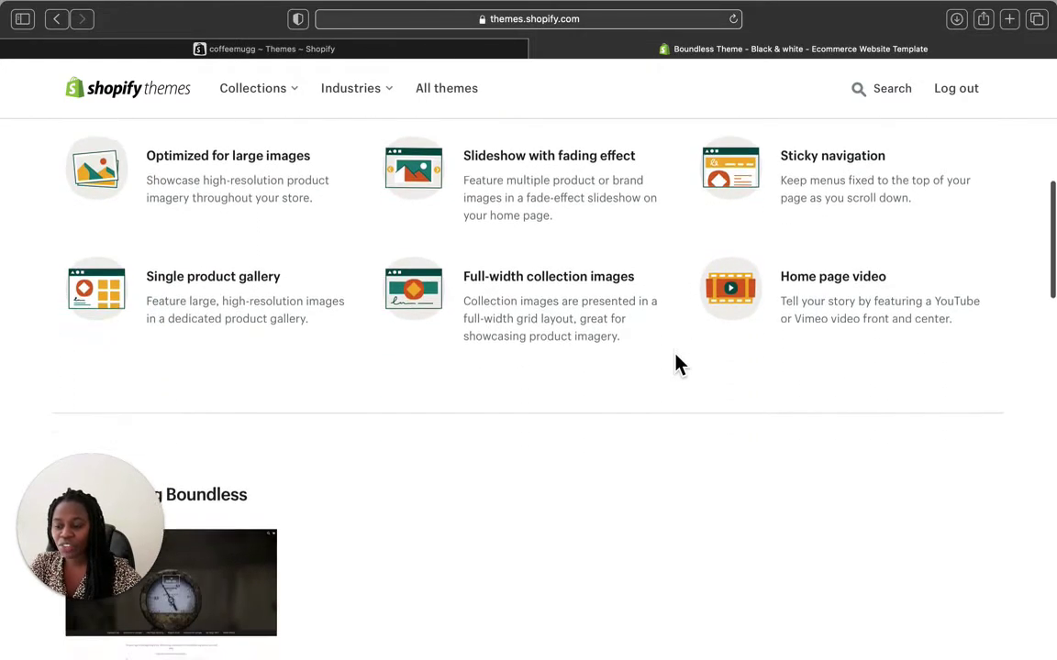
{"action": "scroll", "coordinate": [679, 363], "scroll_direction": "up", "scroll_amount": 3}
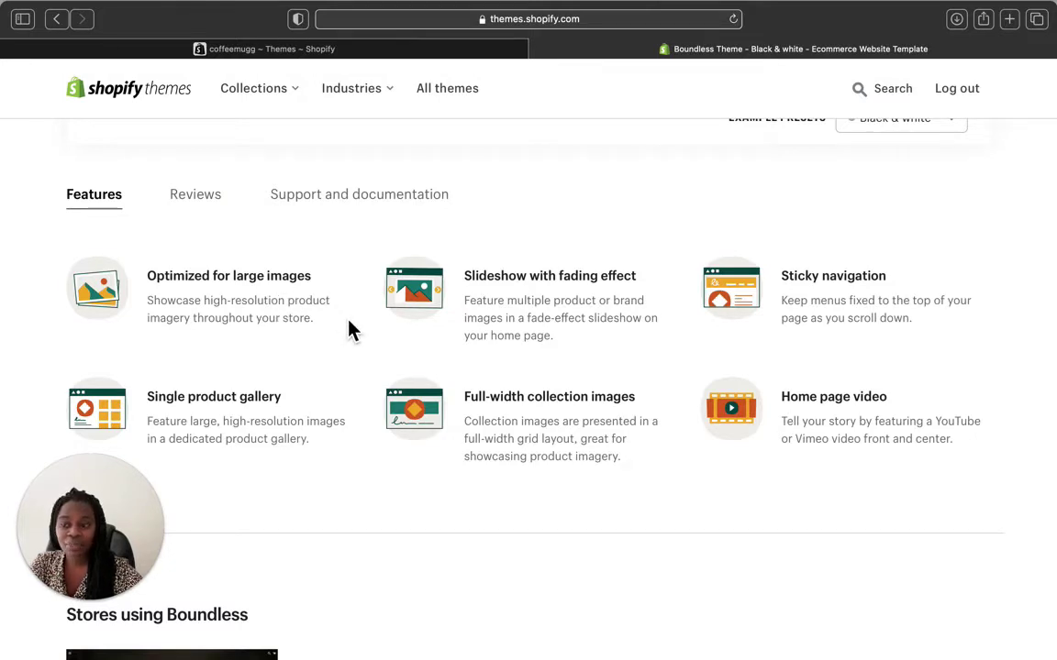
{"action": "scroll", "coordinate": [353, 330], "scroll_direction": "down", "scroll_amount": 4}
{"action": "scroll", "coordinate": [353, 331], "scroll_direction": "up", "scroll_amount": 2}
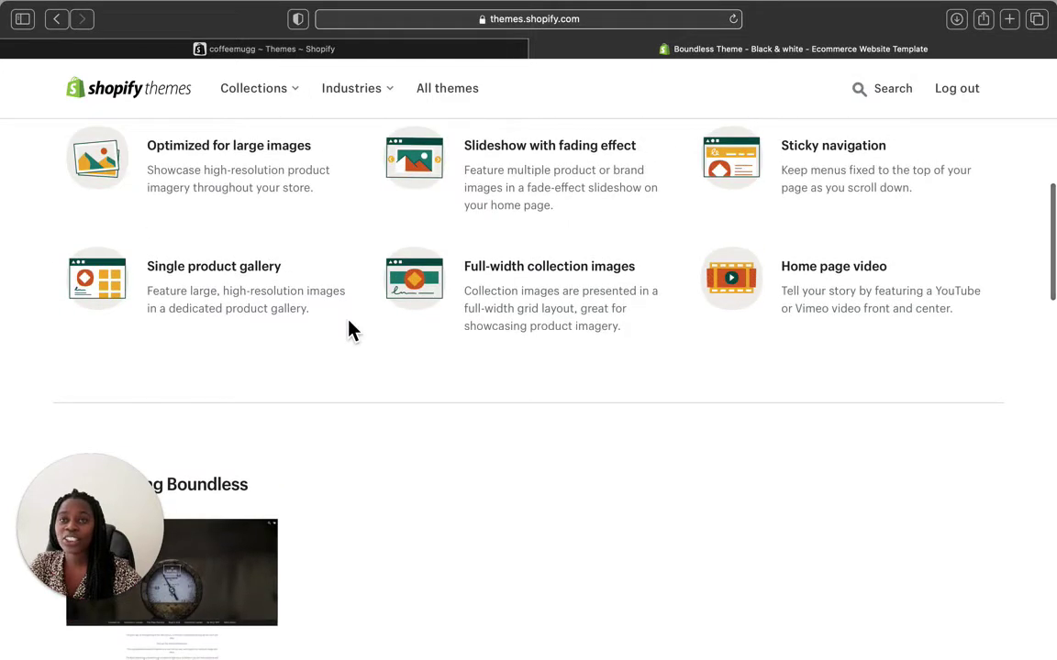
{"action": "scroll", "coordinate": [348, 332], "scroll_direction": "up", "scroll_amount": 1}
{"action": "scroll", "coordinate": [338, 372], "scroll_direction": "up", "scroll_amount": 2}
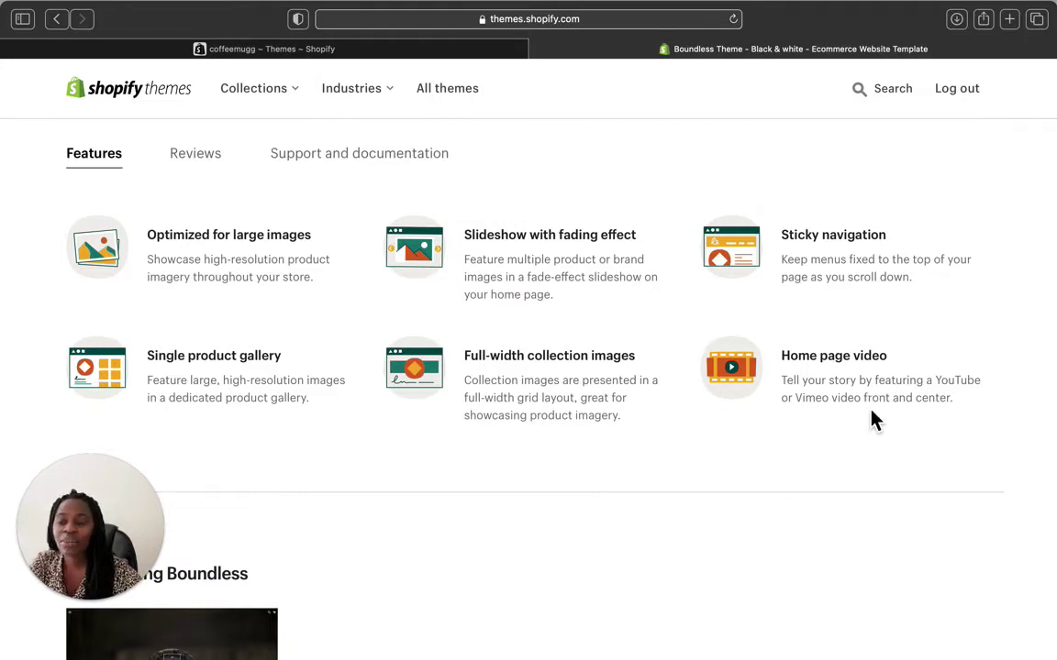
{"action": "scroll", "coordinate": [872, 413], "scroll_direction": "up", "scroll_amount": 1}
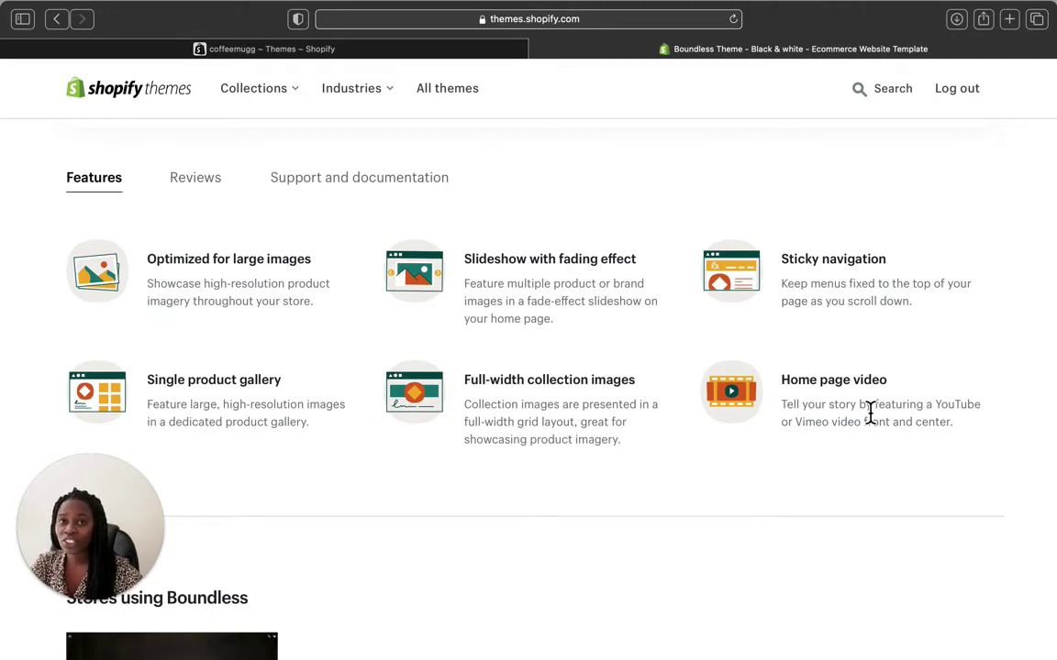
- Switch the Boundless theme's example preset to Vibrant and view its preview
{"action": "scroll", "coordinate": [908, 449], "scroll_direction": "up", "scroll_amount": 10}
{"action": "scroll", "coordinate": [909, 452], "scroll_direction": "down", "scroll_amount": 1}
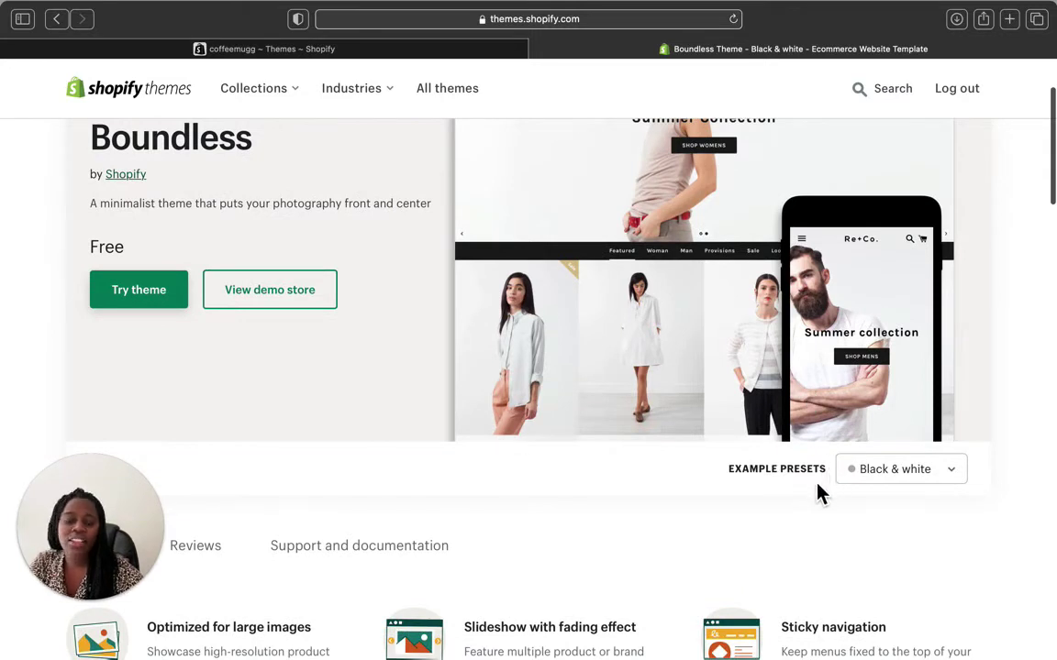
{"action": "scroll", "coordinate": [771, 339], "scroll_direction": "up", "scroll_amount": 3}
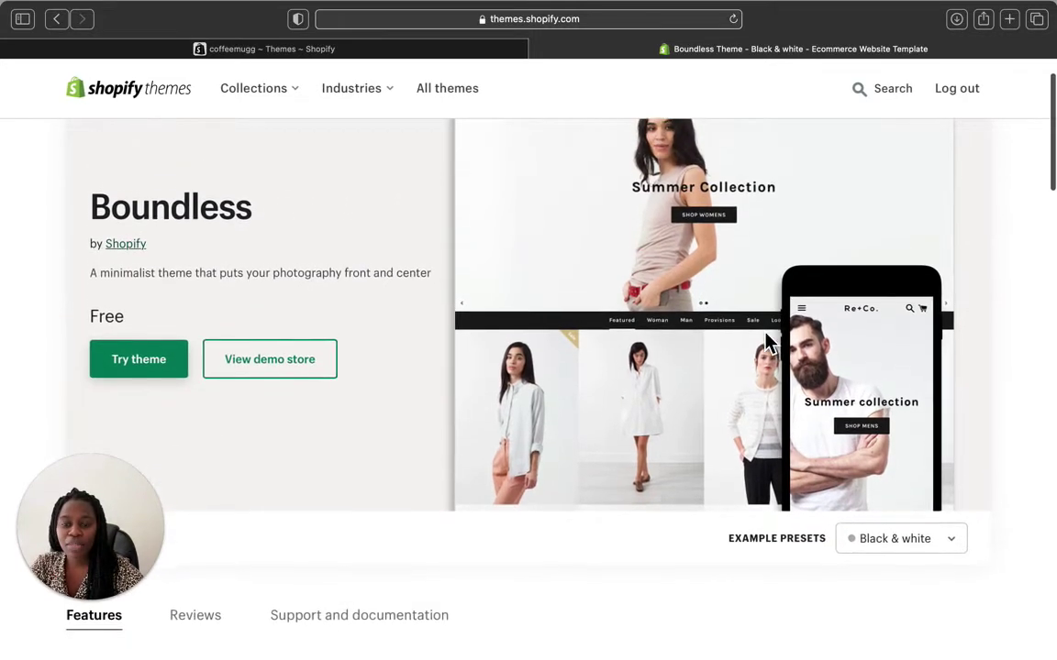
{"action": "left_click", "coordinate": [952, 541]}
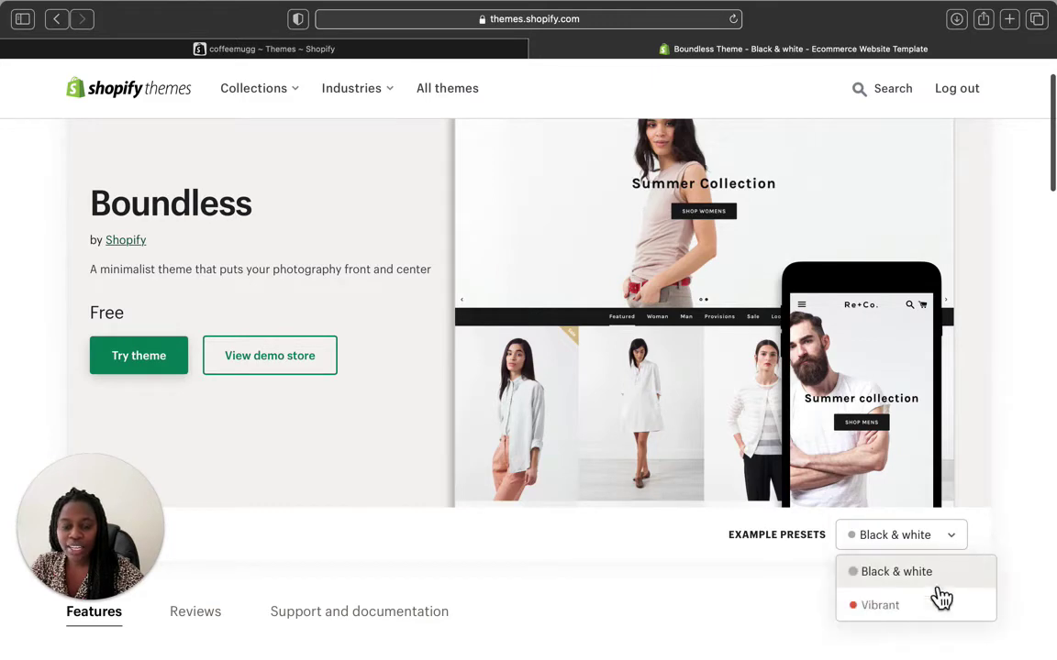
{"action": "left_click", "coordinate": [942, 598]}
{"action": "scroll", "coordinate": [731, 289], "scroll_direction": "up", "scroll_amount": 3}
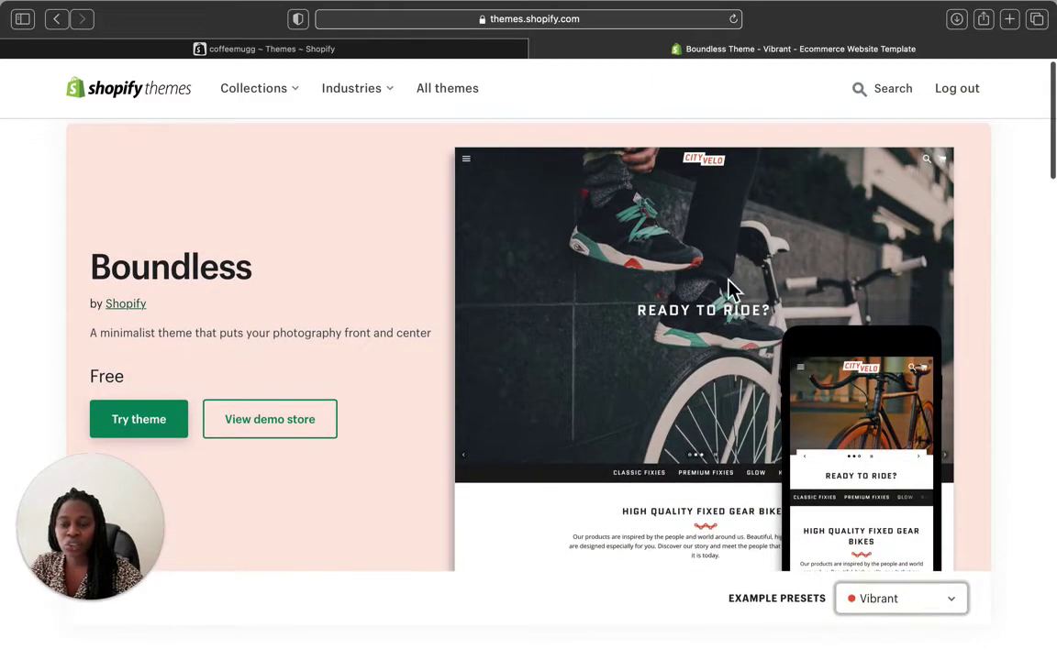
- Return the theme's example preset to Black & white and view its preview
{"action": "left_click", "coordinate": [952, 601]}
{"action": "scroll", "coordinate": [955, 606], "scroll_direction": "down", "scroll_amount": 3}
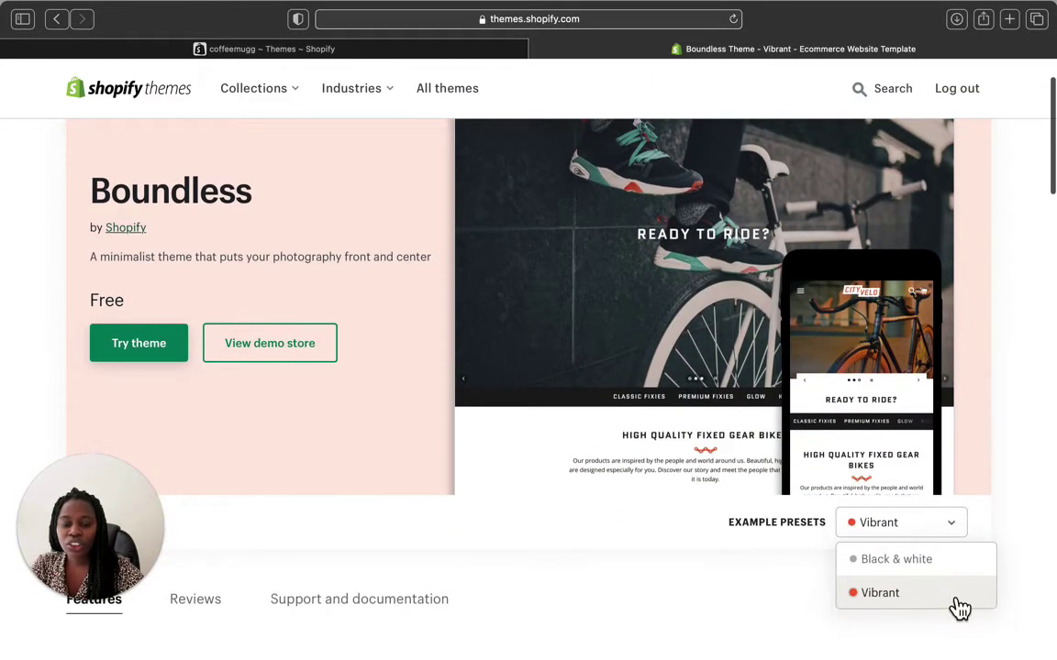
{"action": "left_click", "coordinate": [922, 562]}
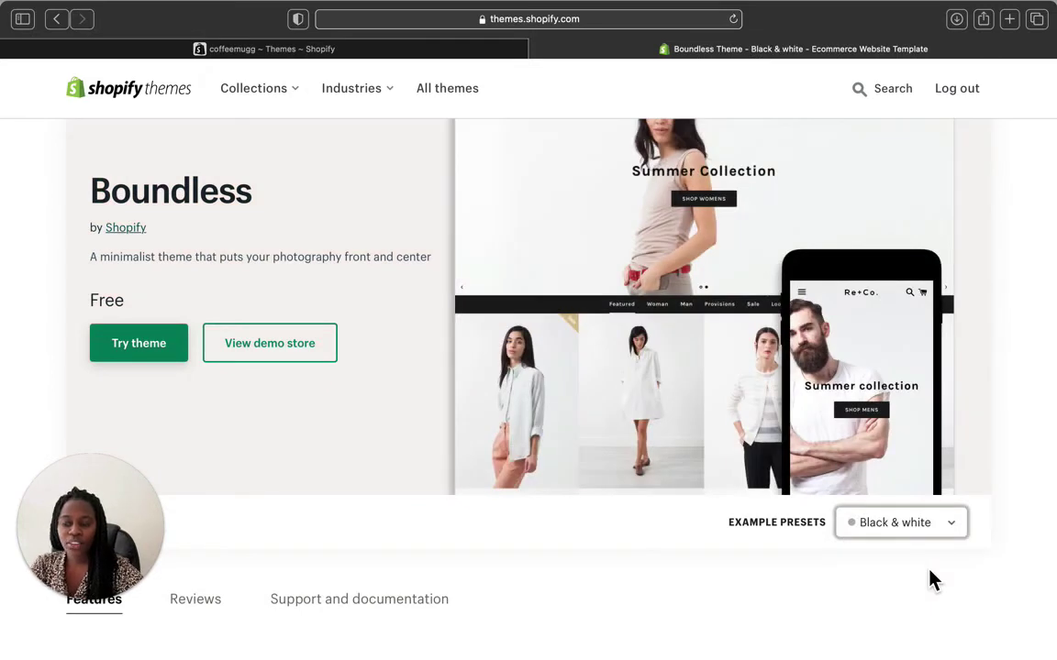
{"action": "scroll", "coordinate": [931, 581], "scroll_direction": "up", "scroll_amount": 2}
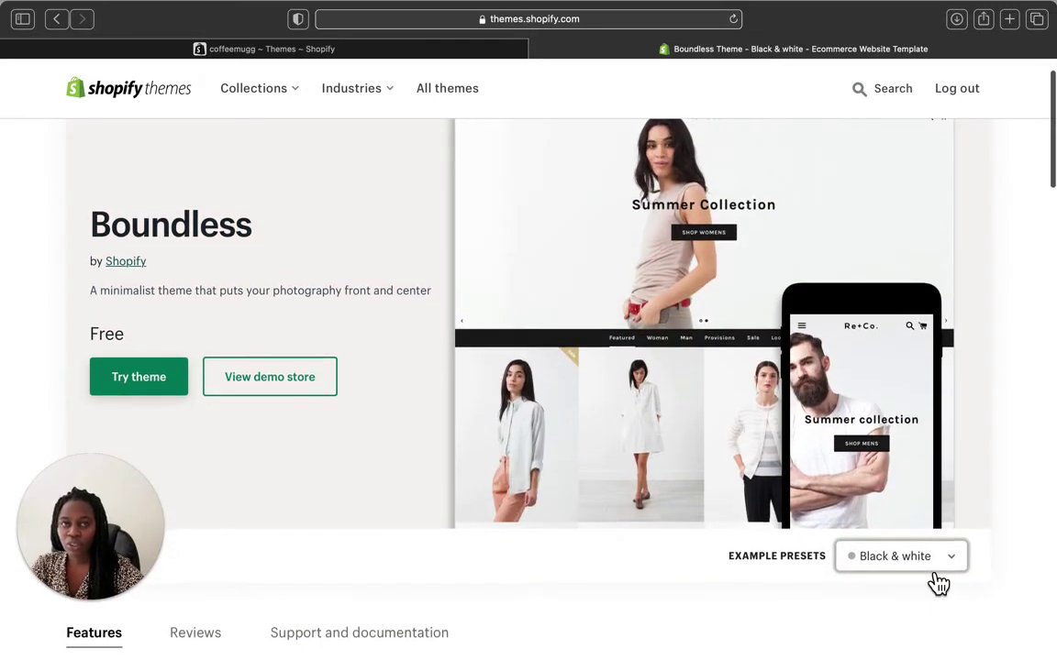
- Open the Boundless demo store and look over the Summer Collection banner on its home page
{"action": "left_click", "coordinate": [294, 384]}
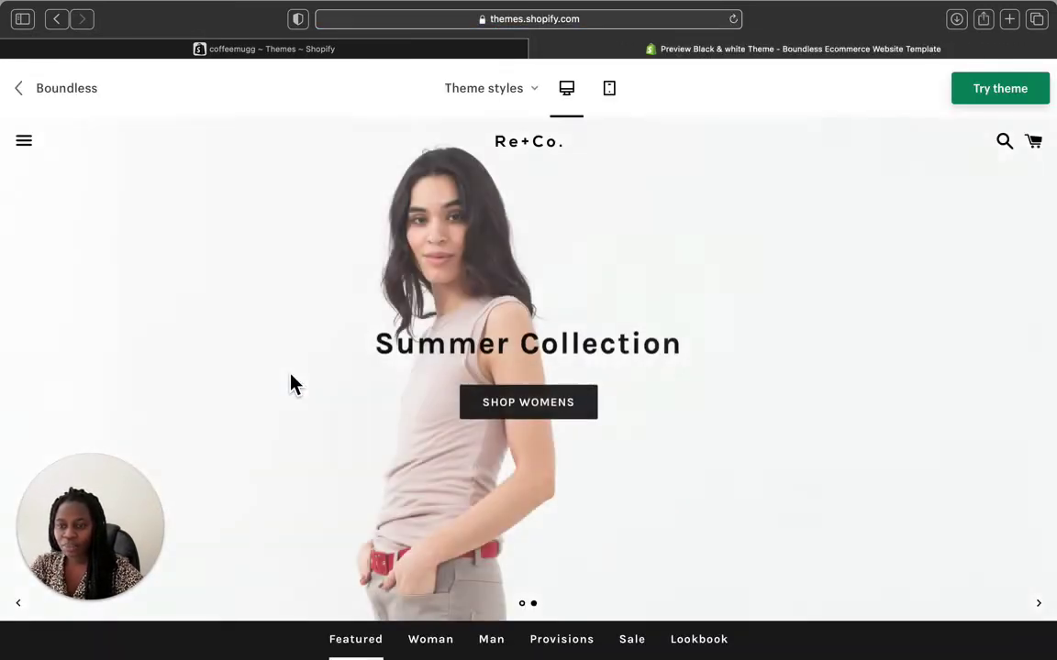
{"action": "scroll", "coordinate": [323, 380], "scroll_direction": "down", "scroll_amount": 3}
{"action": "scroll", "coordinate": [323, 380], "scroll_direction": "up", "scroll_amount": 1}
{"action": "scroll", "coordinate": [323, 379], "scroll_direction": "up", "scroll_amount": 2}
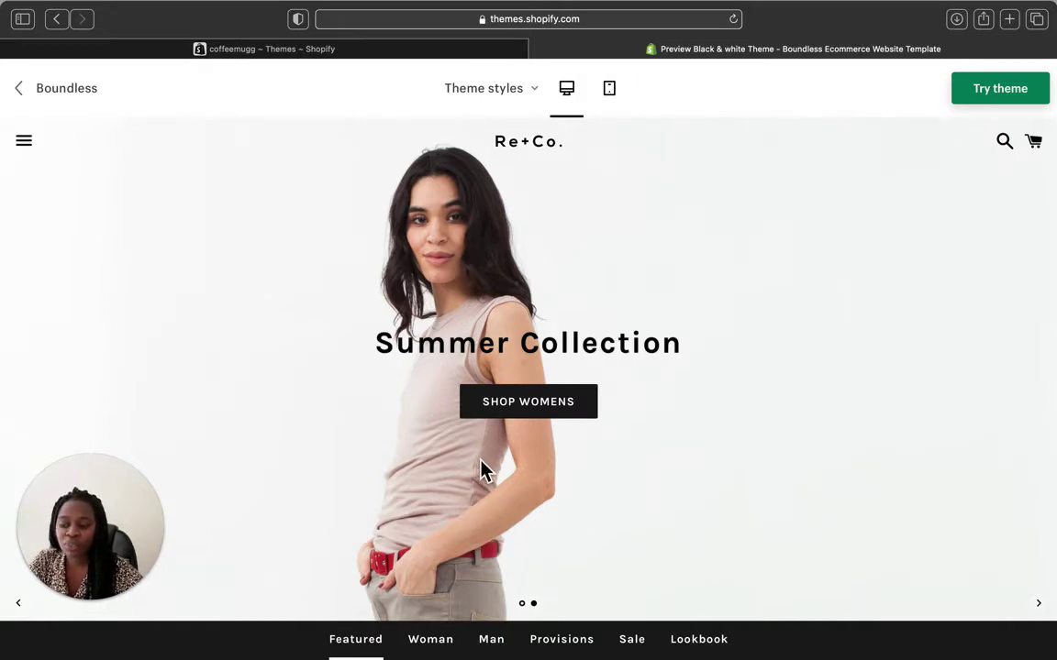
{"action": "scroll", "coordinate": [482, 472], "scroll_direction": "down", "scroll_amount": 2}
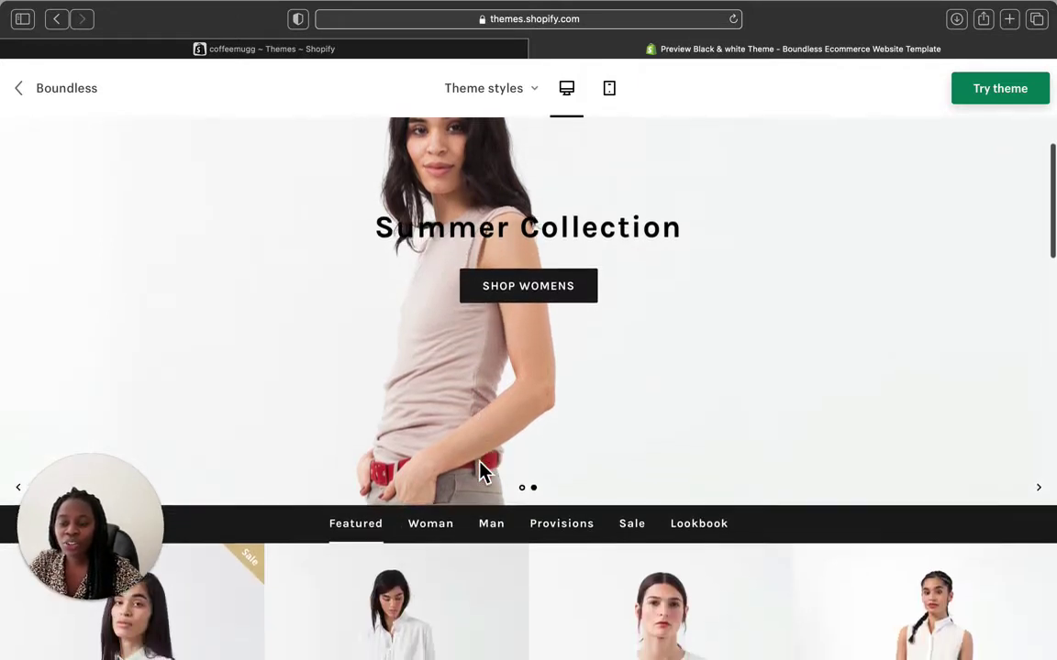
{"action": "scroll", "coordinate": [481, 472], "scroll_direction": "up", "scroll_amount": 1}
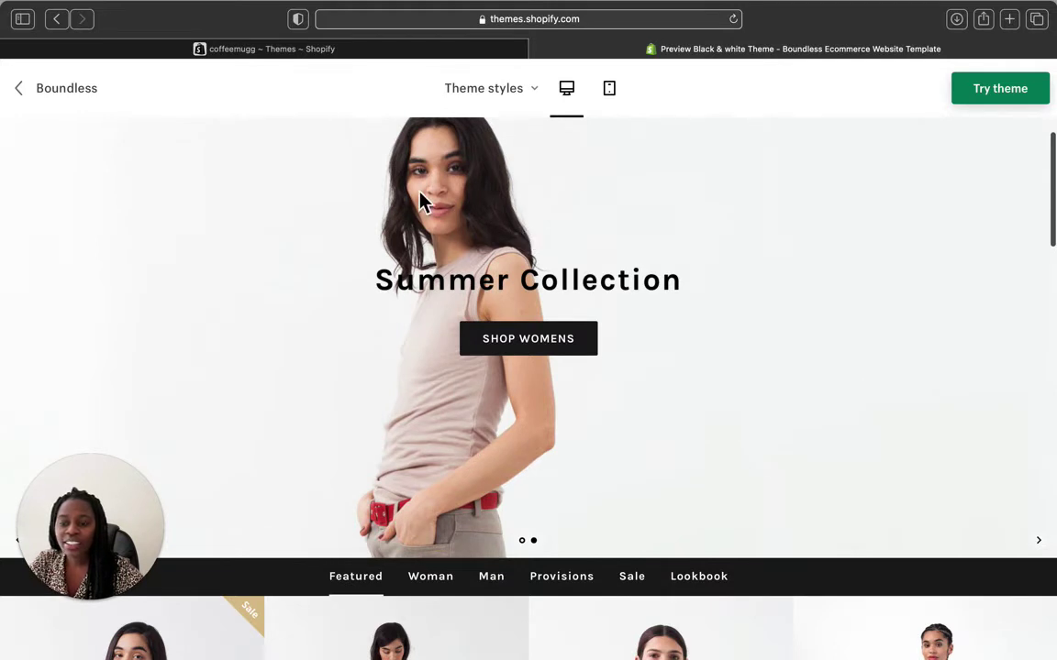
{"action": "scroll", "coordinate": [420, 199], "scroll_direction": "up", "scroll_amount": 1}
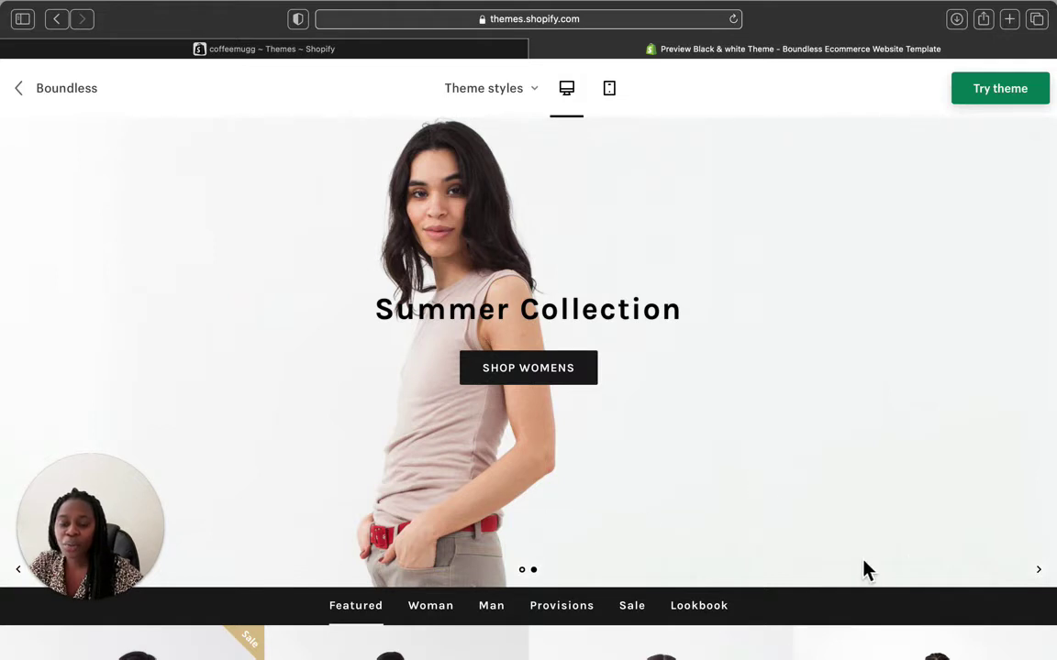
- Advance the home page slideshow to the Shop Mens slide and go back to the Shop Womens slide
{"action": "left_click", "coordinate": [1044, 580]}
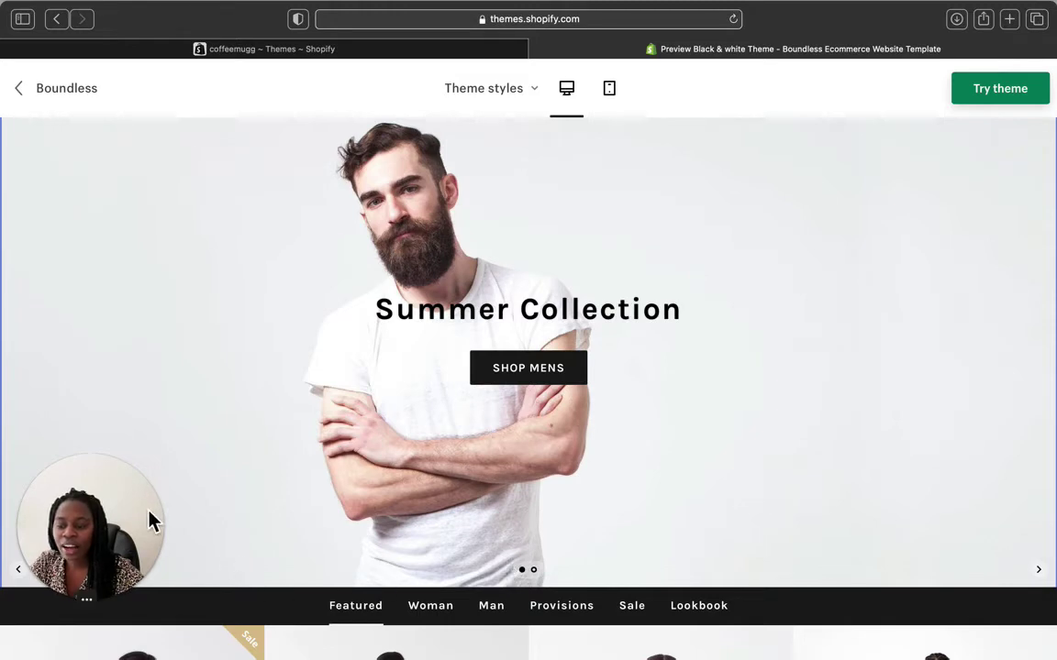
{"action": "left_click_drag", "start_coordinate": [148, 516], "coordinate": [150, 365]}
{"action": "left_click", "coordinate": [21, 570]}
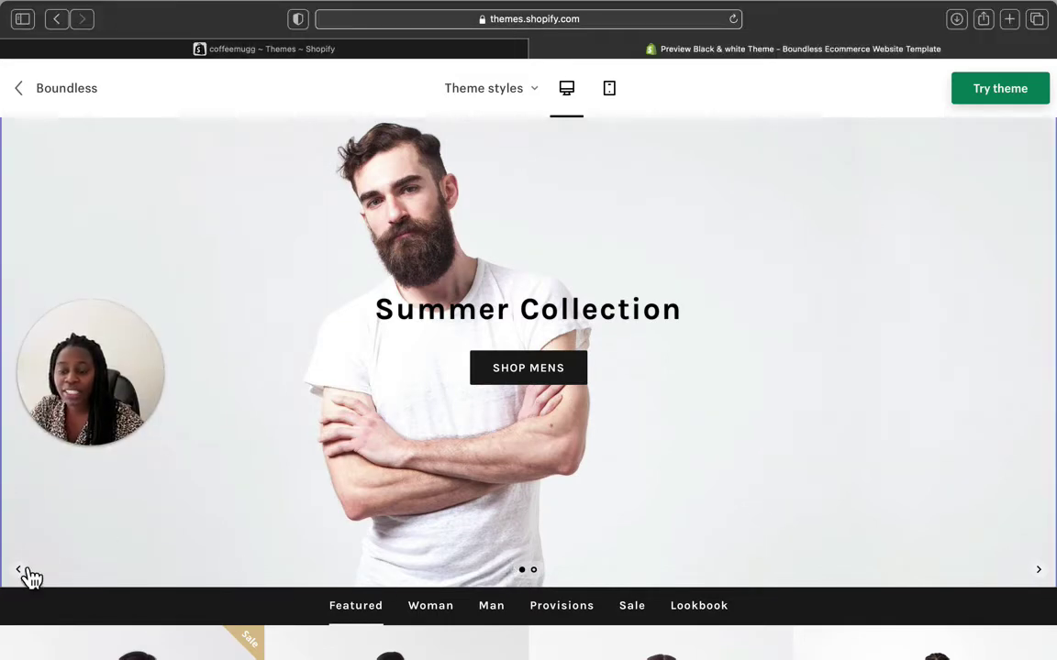
{"action": "left_click", "coordinate": [24, 574]}
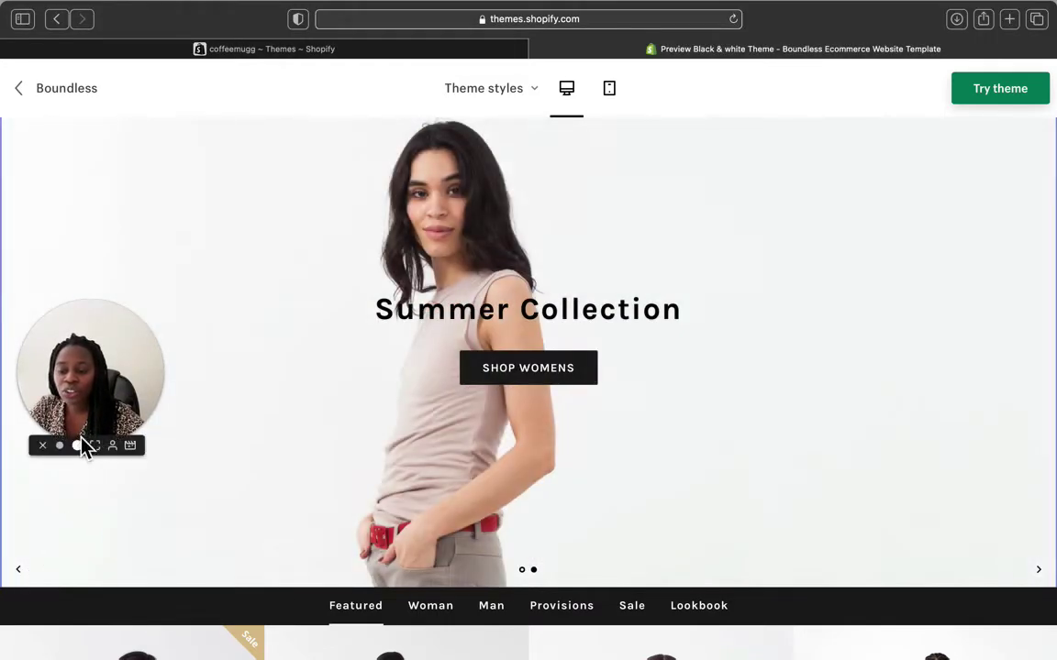
{"action": "left_click", "coordinate": [81, 443]}
{"action": "left_click_drag", "start_coordinate": [81, 441], "coordinate": [57, 595]}
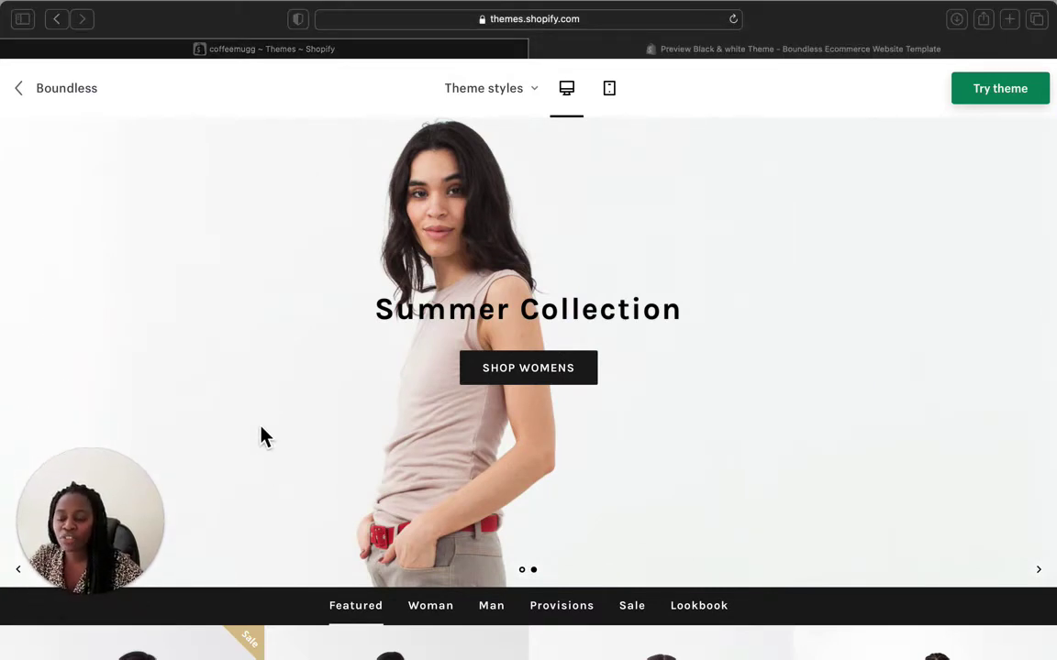
- Show the Woman collection in the demo store's home page product grid
{"action": "scroll", "coordinate": [349, 530], "scroll_direction": "down", "scroll_amount": 1}
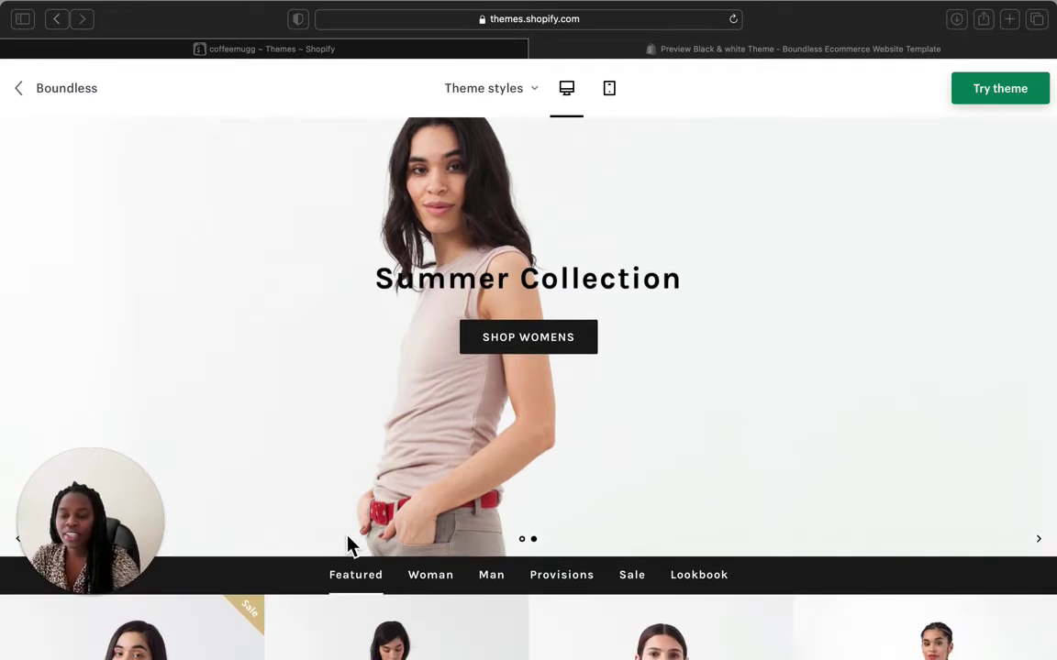
{"action": "scroll", "coordinate": [349, 544], "scroll_direction": "down", "scroll_amount": 3}
{"action": "scroll", "coordinate": [393, 500], "scroll_direction": "down", "scroll_amount": 3}
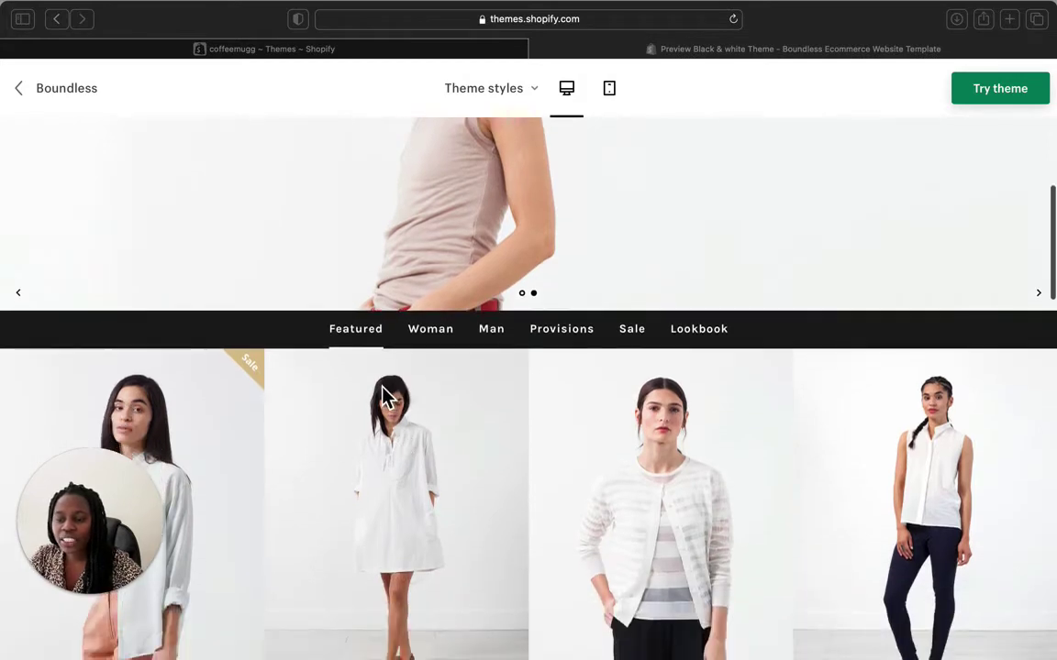
{"action": "scroll", "coordinate": [384, 399], "scroll_direction": "down", "scroll_amount": 1}
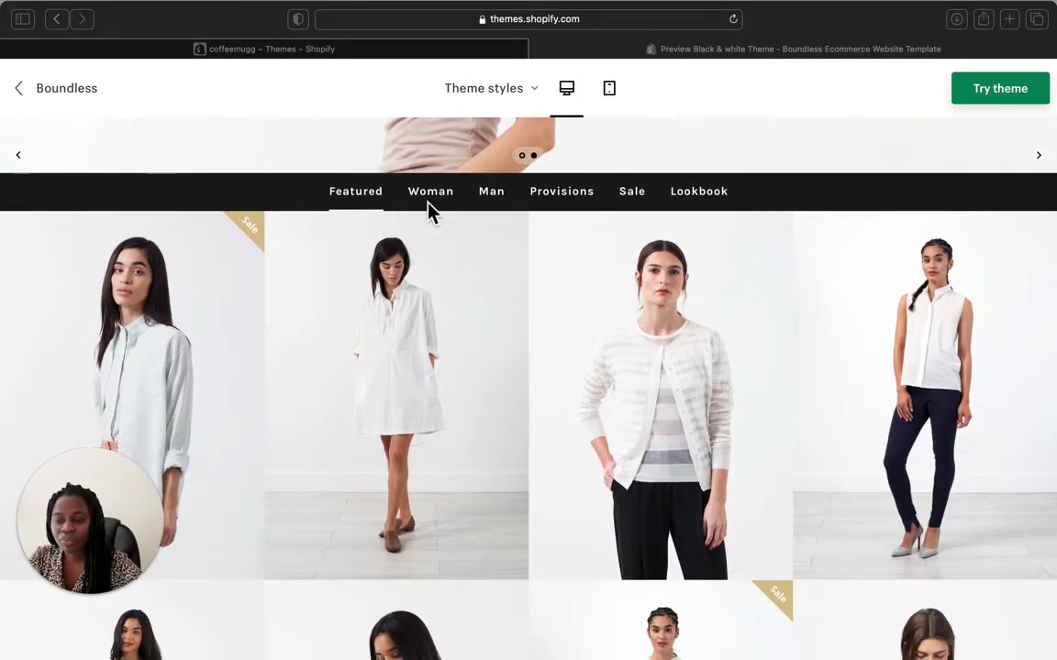
{"action": "left_click", "coordinate": [450, 212]}
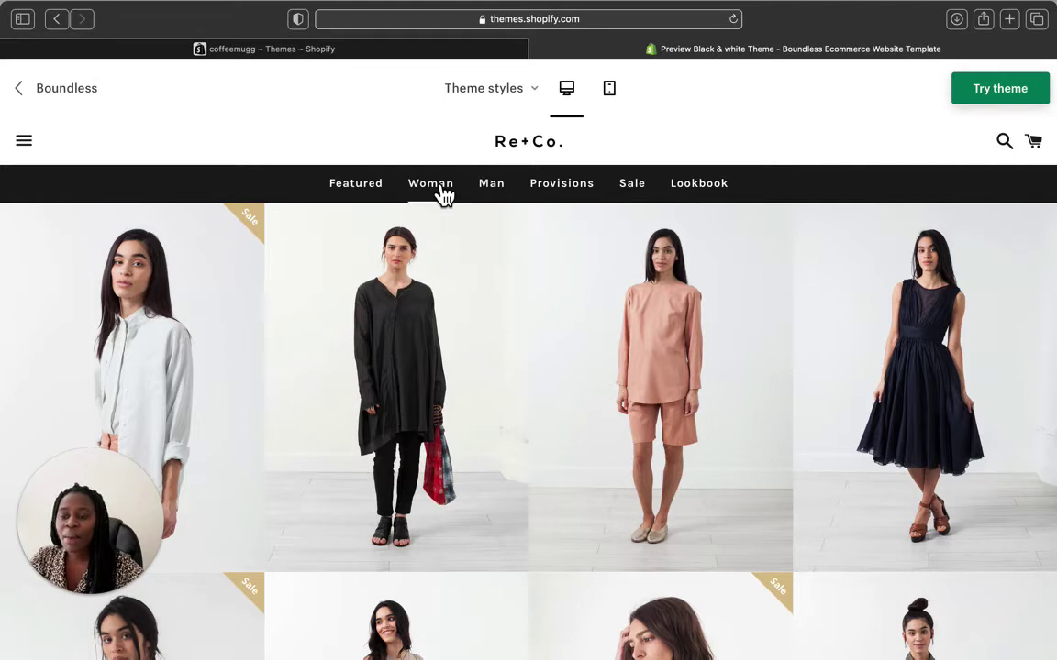
- Browse the Woman collection grid and reveal the names and prices of individual products
{"action": "scroll", "coordinate": [443, 194], "scroll_direction": "down", "scroll_amount": 1}
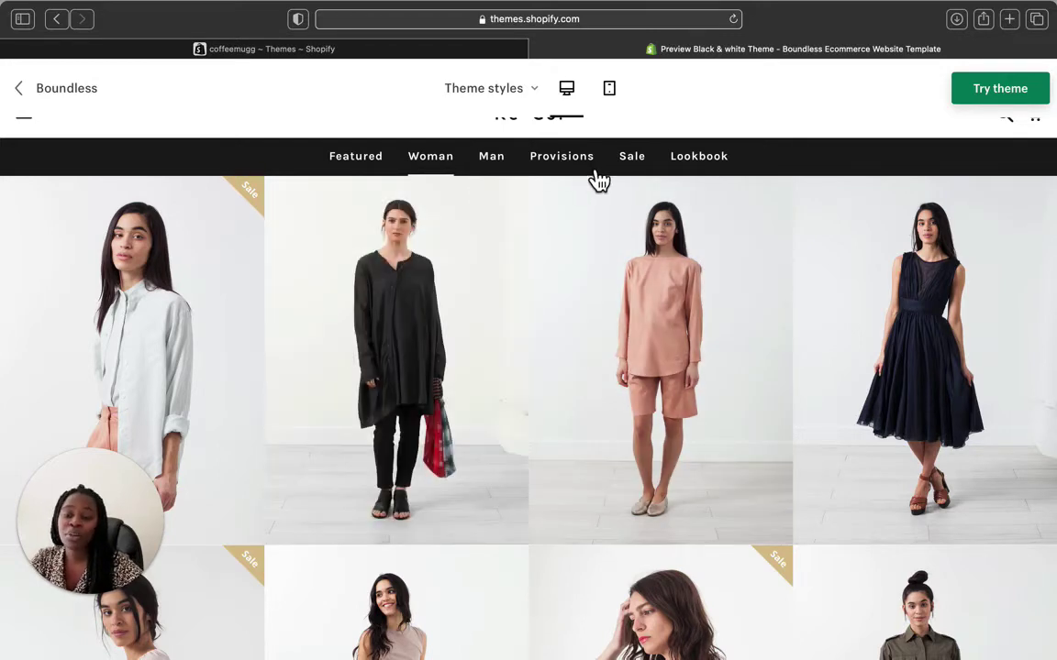
{"action": "scroll", "coordinate": [551, 174], "scroll_direction": "up", "scroll_amount": 1}
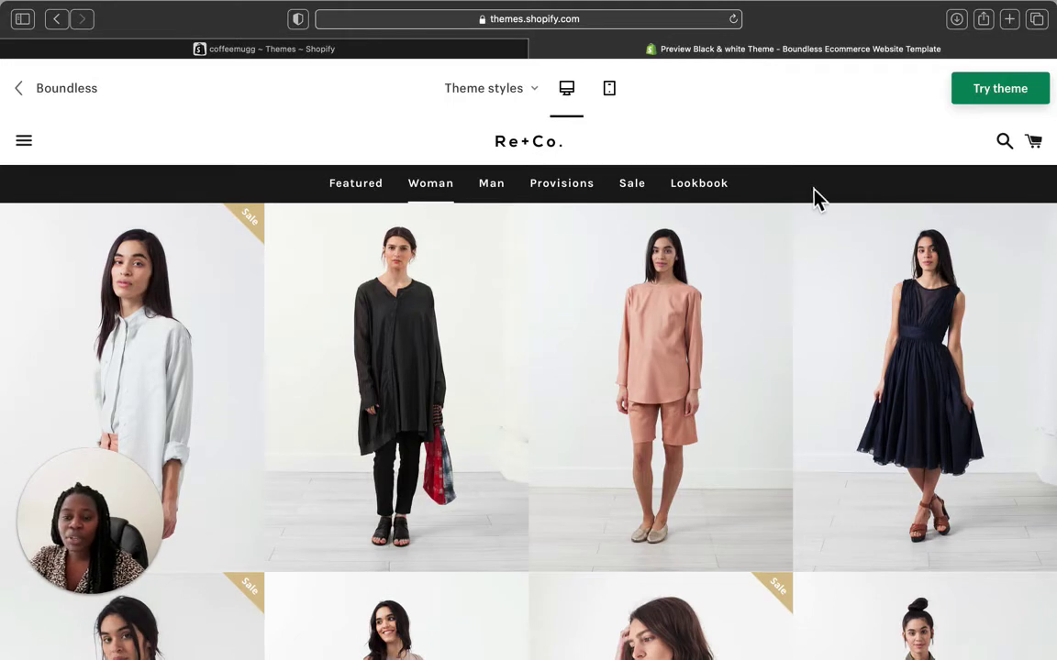
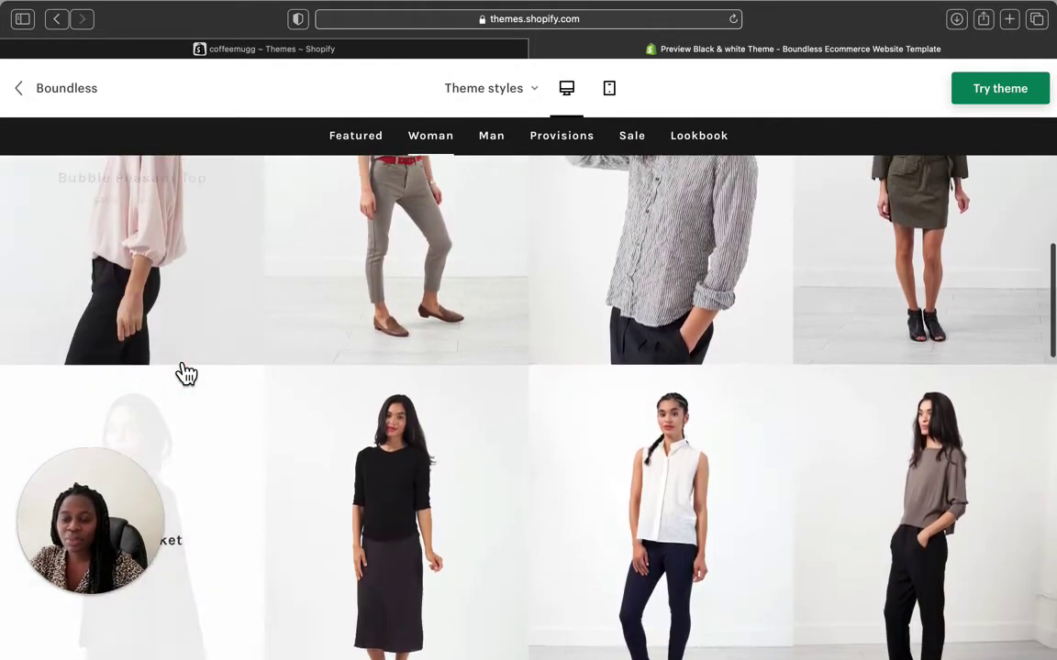
{"action": "scroll", "coordinate": [186, 373], "scroll_direction": "up", "scroll_amount": 2}
{"action": "scroll", "coordinate": [184, 374], "scroll_direction": "up", "scroll_amount": 3}
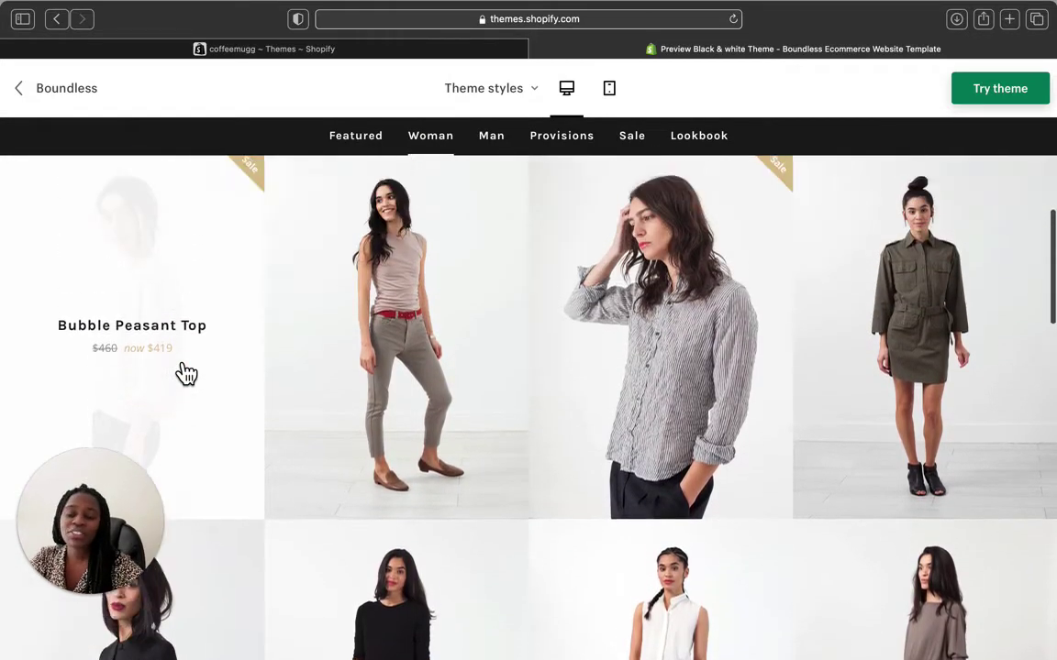
{"action": "scroll", "coordinate": [856, 411], "scroll_direction": "up", "scroll_amount": 8}
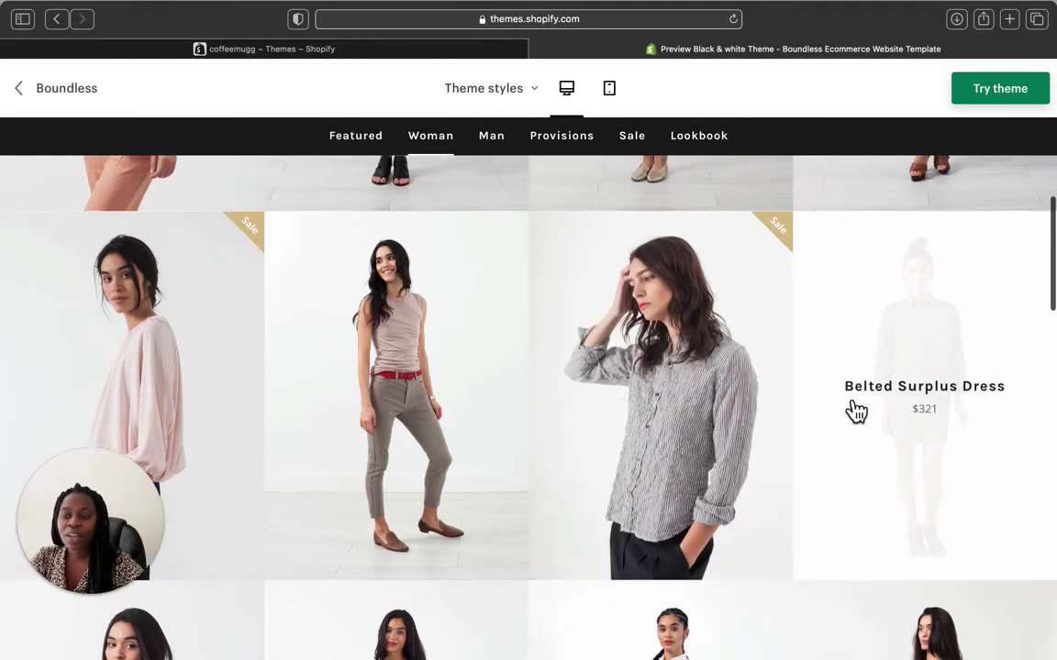
{"action": "scroll", "coordinate": [856, 412], "scroll_direction": "up", "scroll_amount": 1}
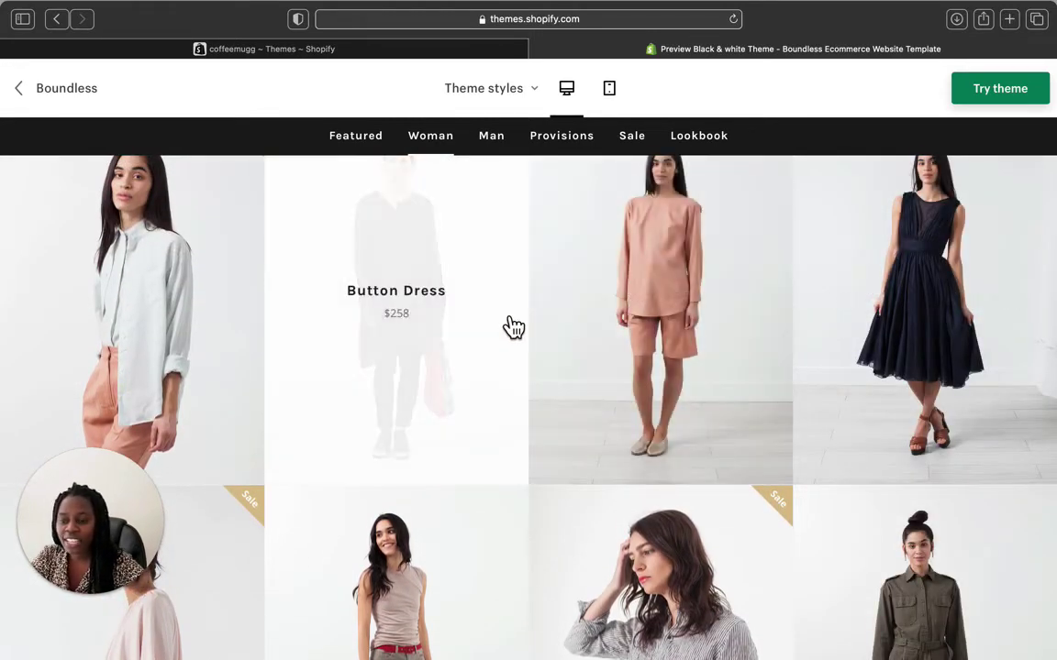
{"action": "scroll", "coordinate": [529, 374], "scroll_direction": "up", "scroll_amount": 1}
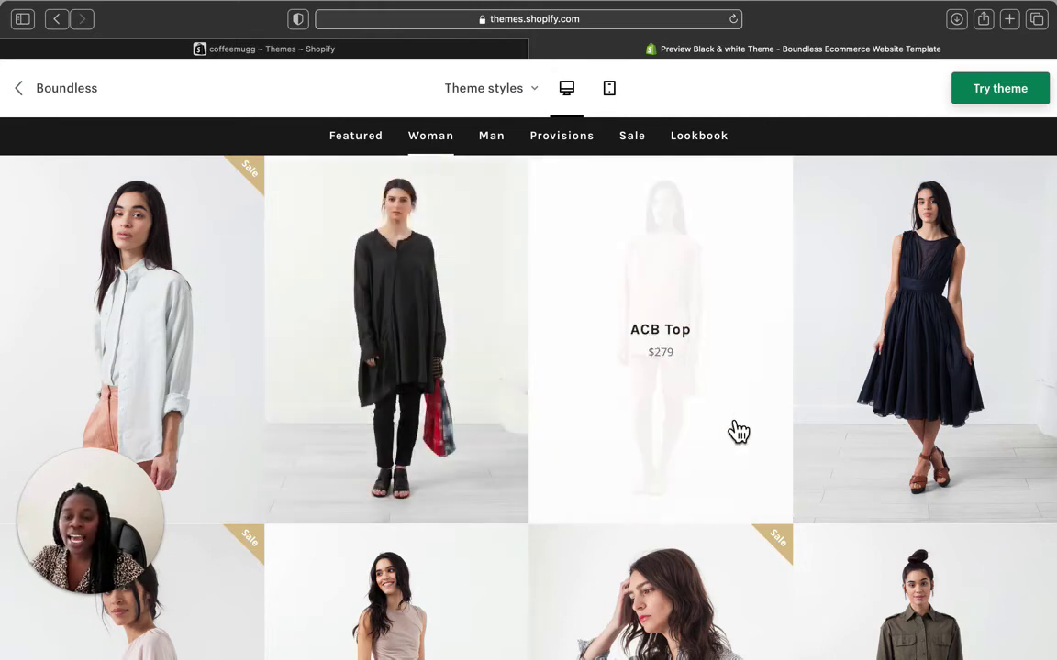
- Look through the remaining rows of the Woman collection and return to the slideshow above the product grid
{"action": "scroll", "coordinate": [738, 431], "scroll_direction": "down", "scroll_amount": 3}
{"action": "scroll", "coordinate": [431, 467], "scroll_direction": "down", "scroll_amount": 7}
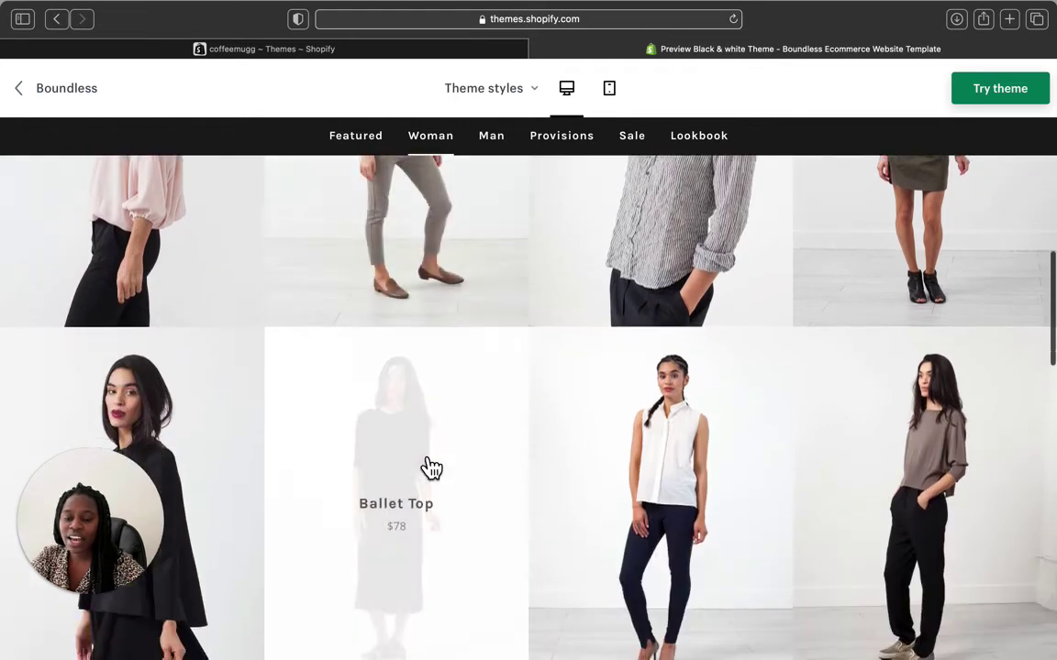
{"action": "scroll", "coordinate": [431, 467], "scroll_direction": "down", "scroll_amount": 3}
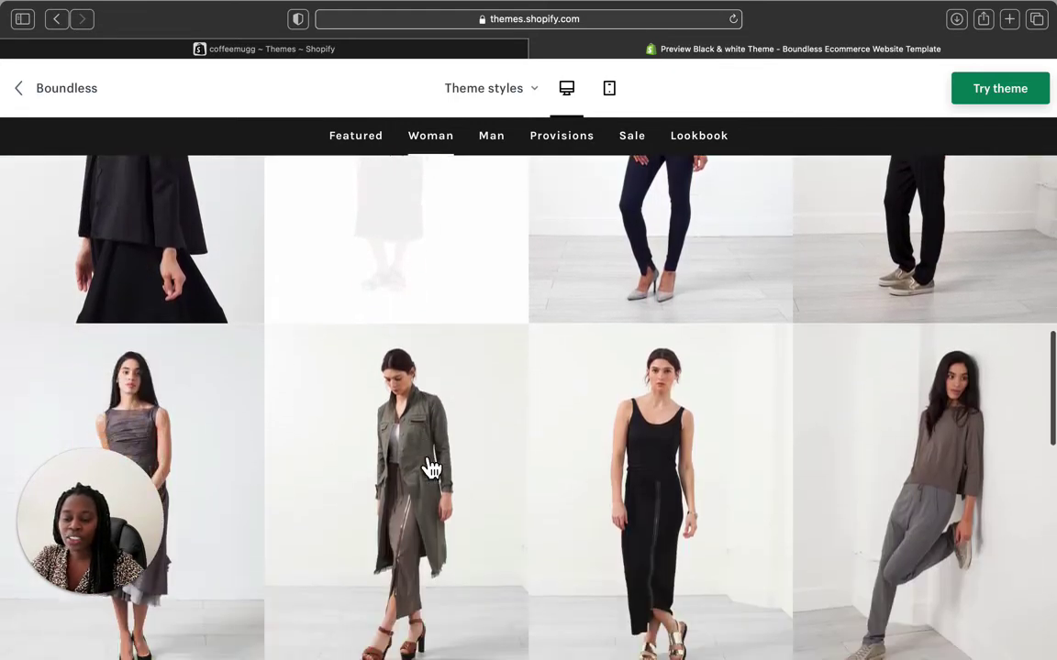
{"action": "scroll", "coordinate": [177, 302], "scroll_direction": "up", "scroll_amount": 10}
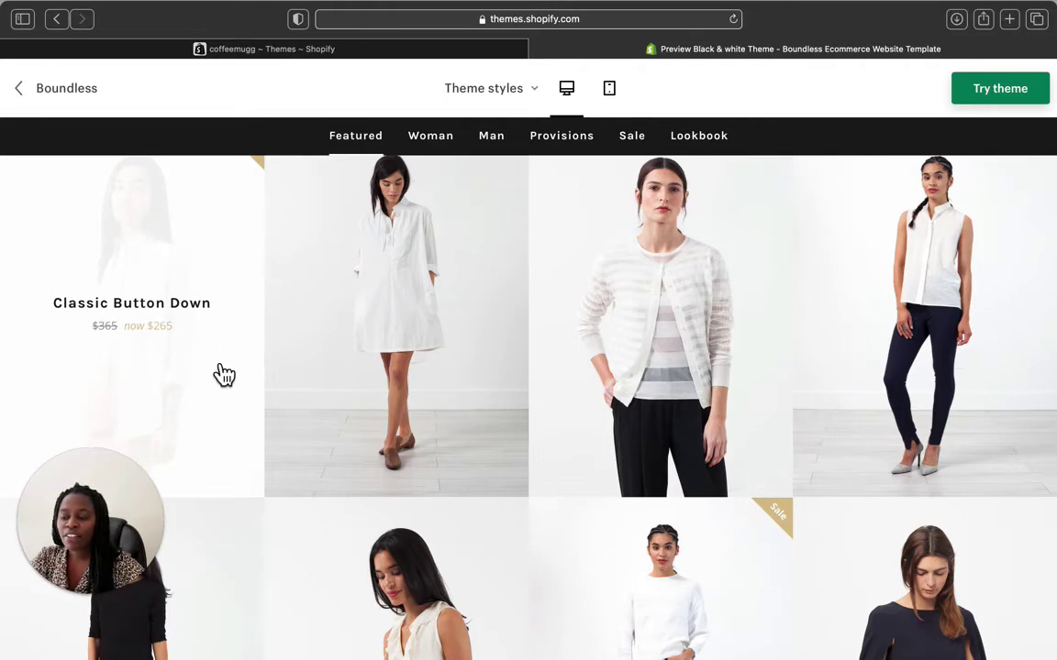
{"action": "scroll", "coordinate": [509, 437], "scroll_direction": "up", "scroll_amount": 4}
{"action": "scroll", "coordinate": [507, 432], "scroll_direction": "down", "scroll_amount": 1}
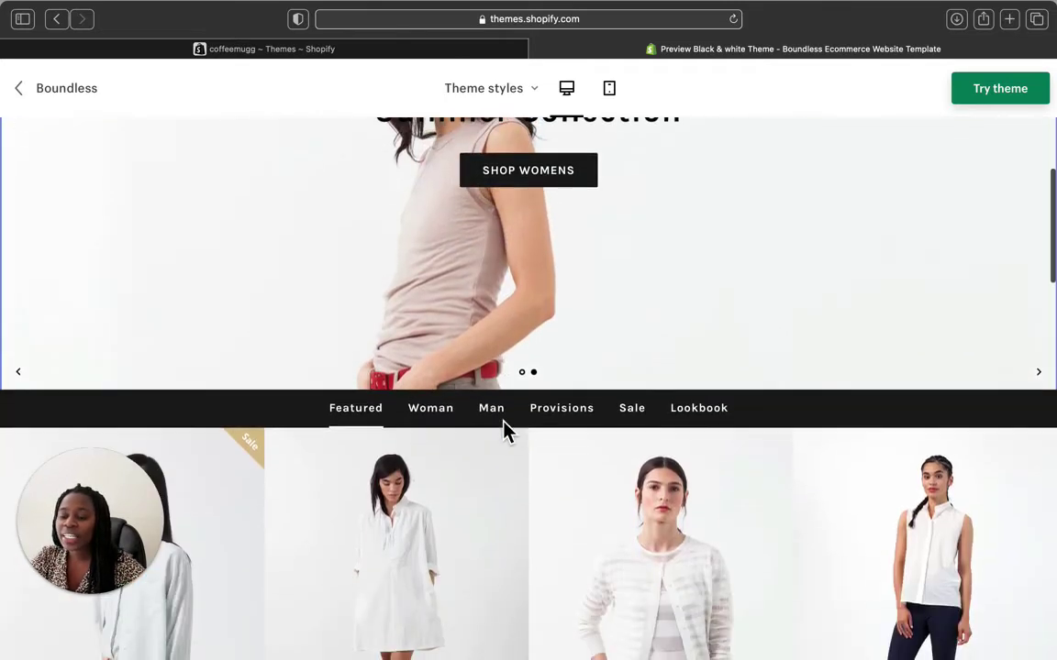
- Browse the Featured collection grid and continue to the store location, newsletter signup and footer of the home page
{"action": "scroll", "coordinate": [504, 429], "scroll_direction": "down", "scroll_amount": 4}
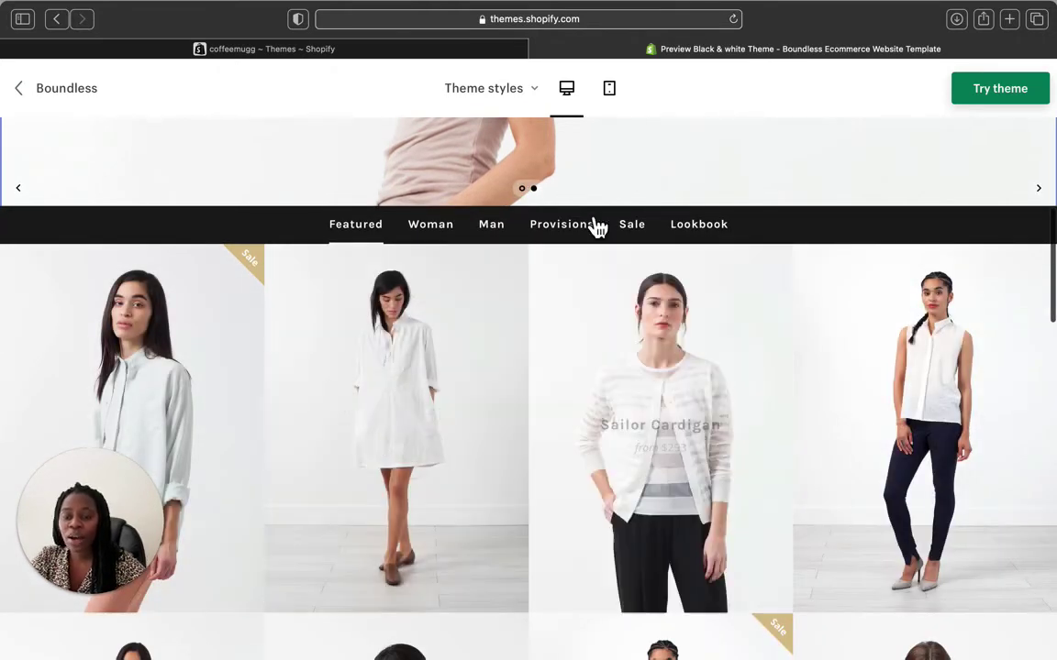
{"action": "scroll", "coordinate": [598, 228], "scroll_direction": "down", "scroll_amount": 6}
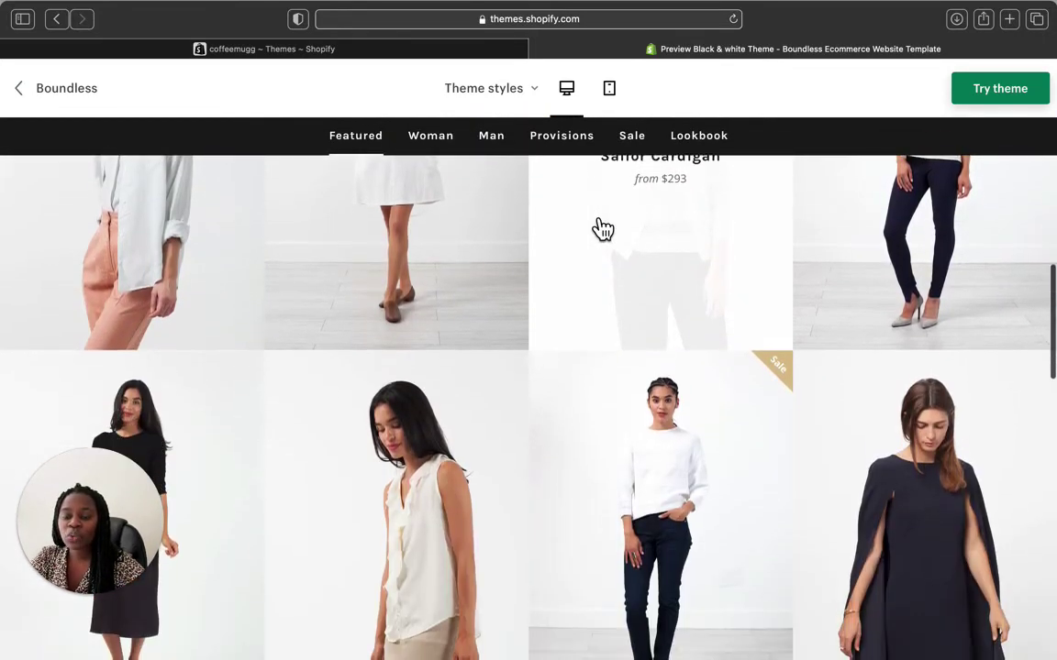
{"action": "scroll", "coordinate": [602, 228], "scroll_direction": "down", "scroll_amount": 6}
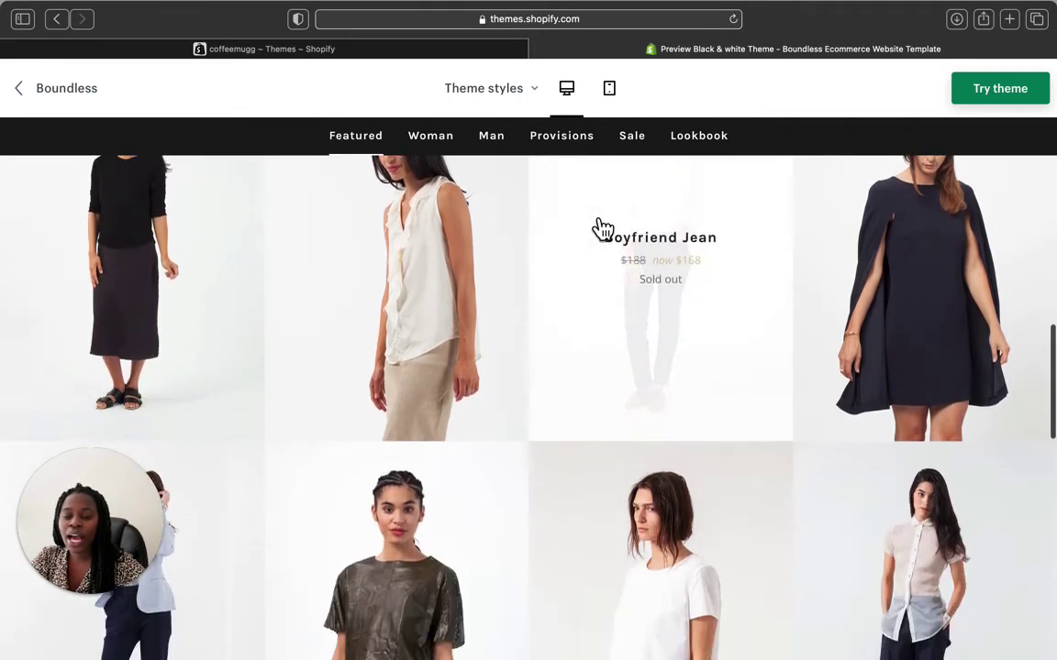
{"action": "scroll", "coordinate": [604, 229], "scroll_direction": "down", "scroll_amount": 1}
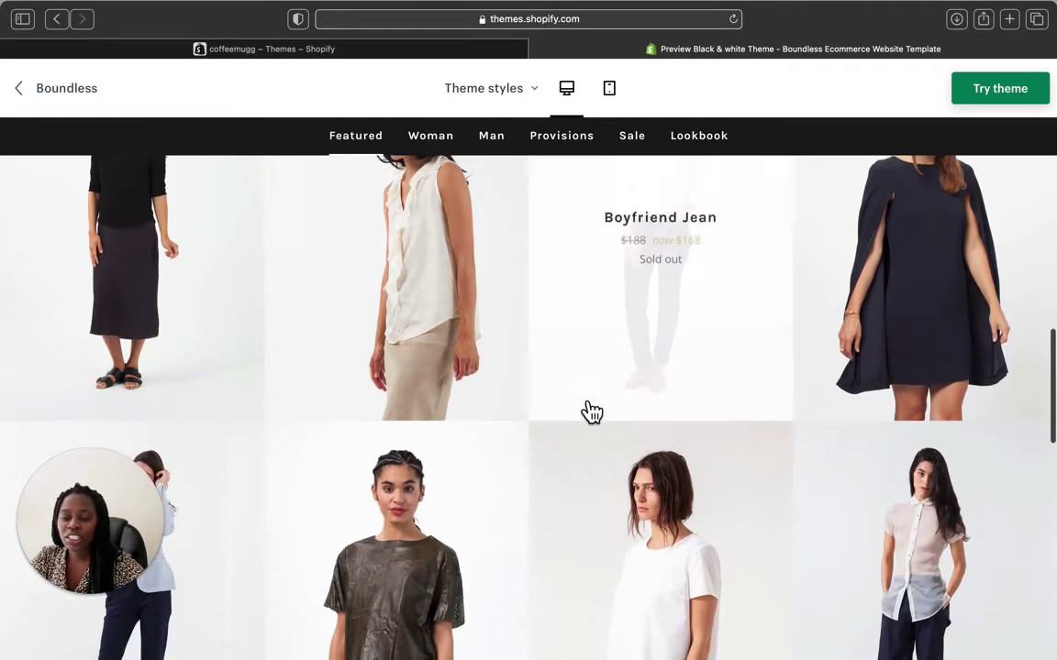
{"action": "scroll", "coordinate": [590, 413], "scroll_direction": "down", "scroll_amount": 1}
{"action": "scroll", "coordinate": [591, 413], "scroll_direction": "down", "scroll_amount": 12}
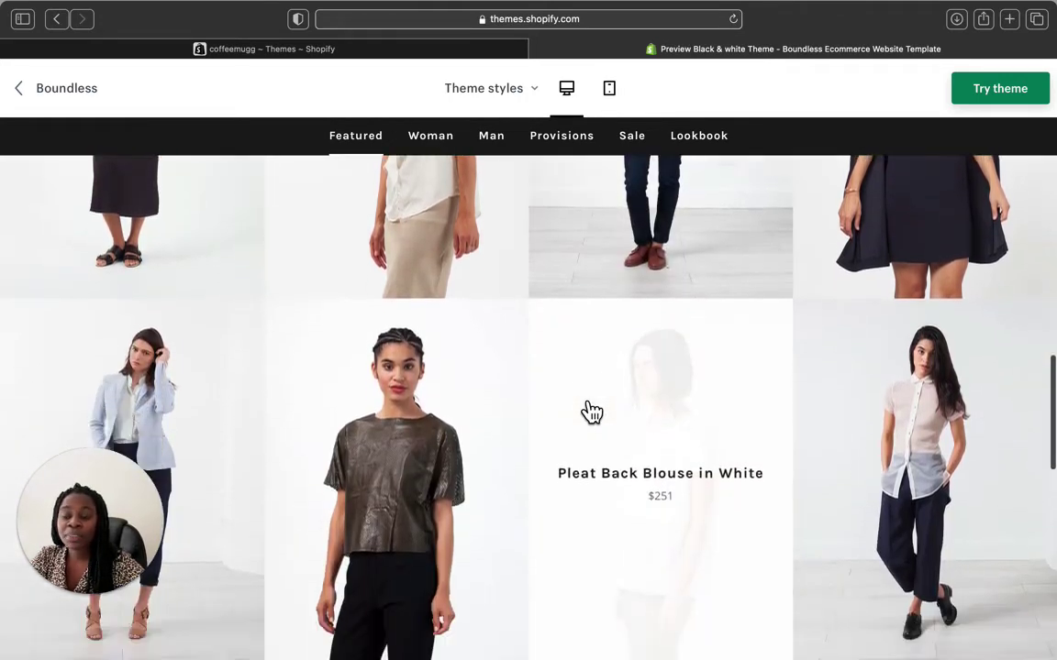
{"action": "scroll", "coordinate": [587, 408], "scroll_direction": "down", "scroll_amount": 10}
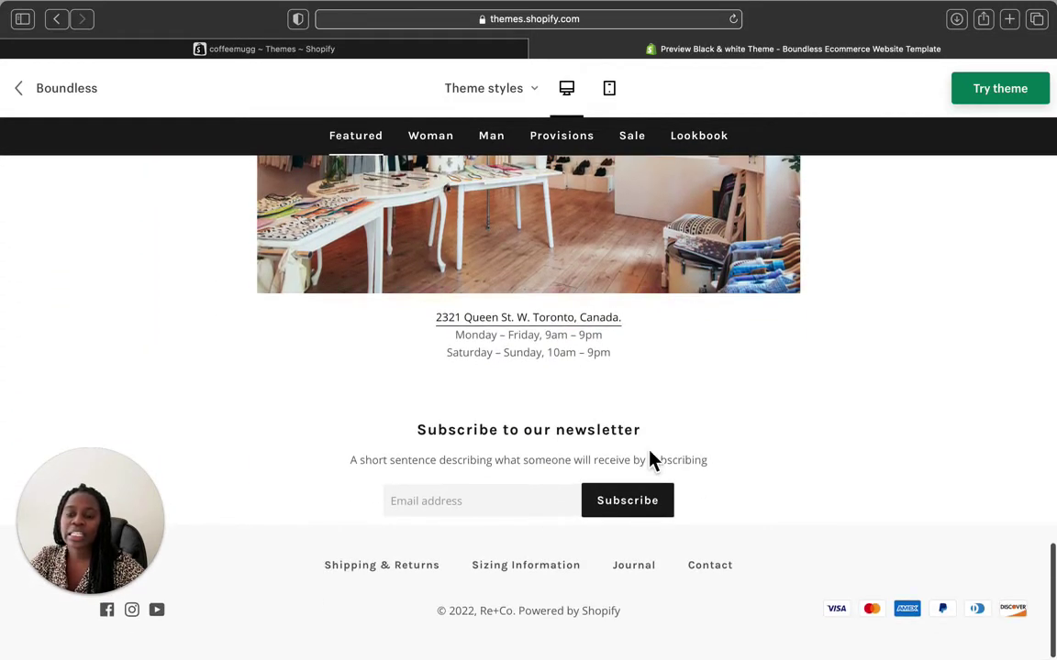
- Open the Imperial Tunic product page from the Featured grid and skim its photos and details
{"action": "scroll", "coordinate": [650, 458], "scroll_direction": "up", "scroll_amount": 15}
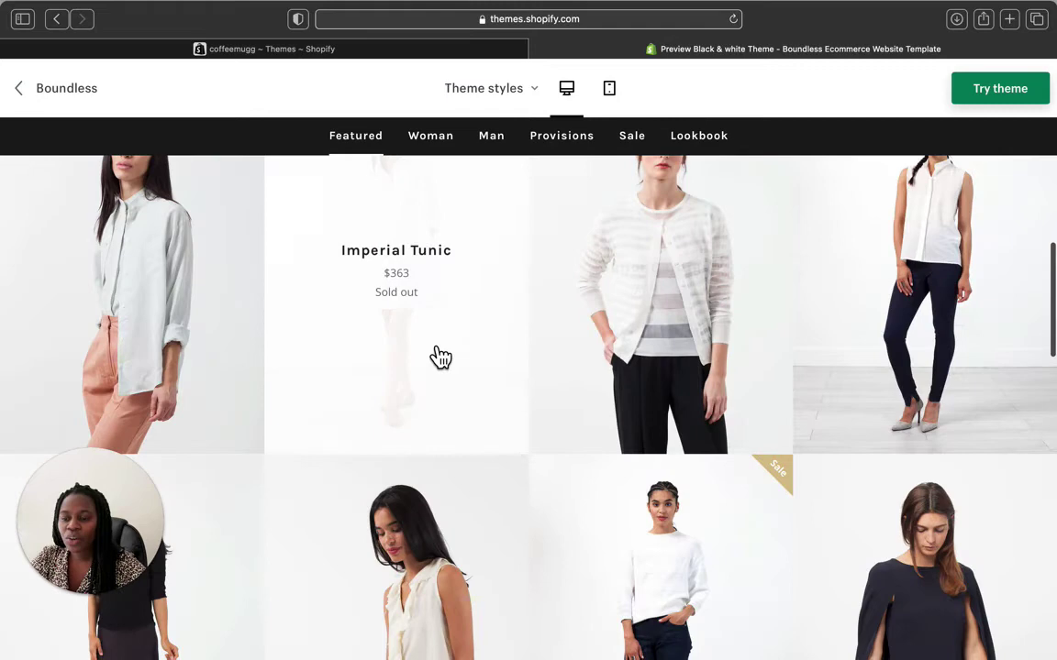
{"action": "left_click", "coordinate": [437, 358]}
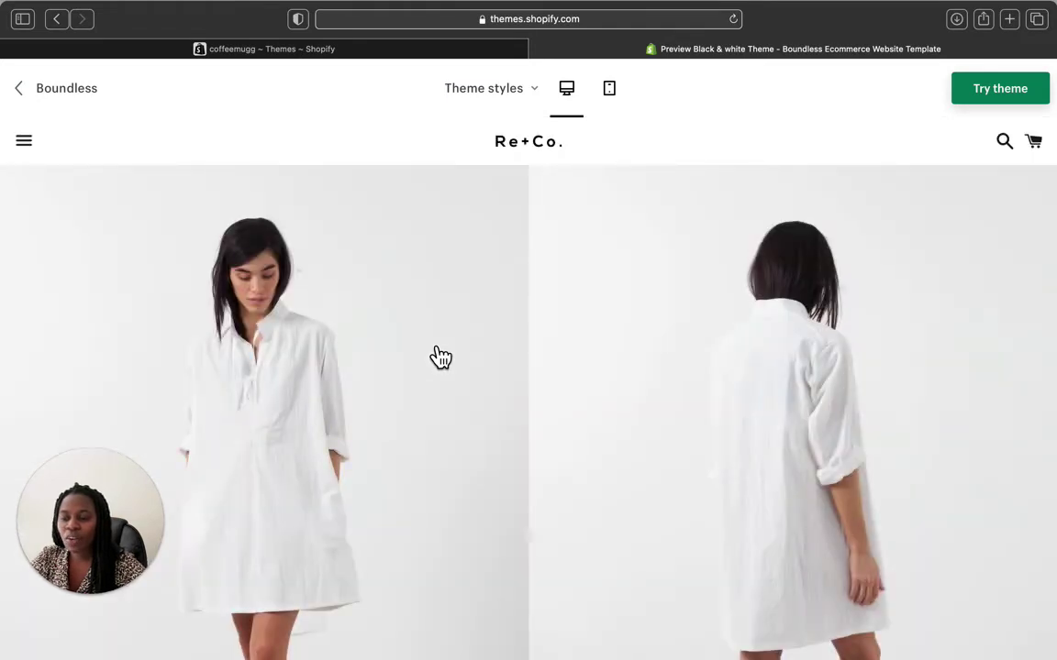
{"action": "scroll", "coordinate": [439, 357], "scroll_direction": "down", "scroll_amount": 10}
{"action": "scroll", "coordinate": [439, 357], "scroll_direction": "up", "scroll_amount": 8}
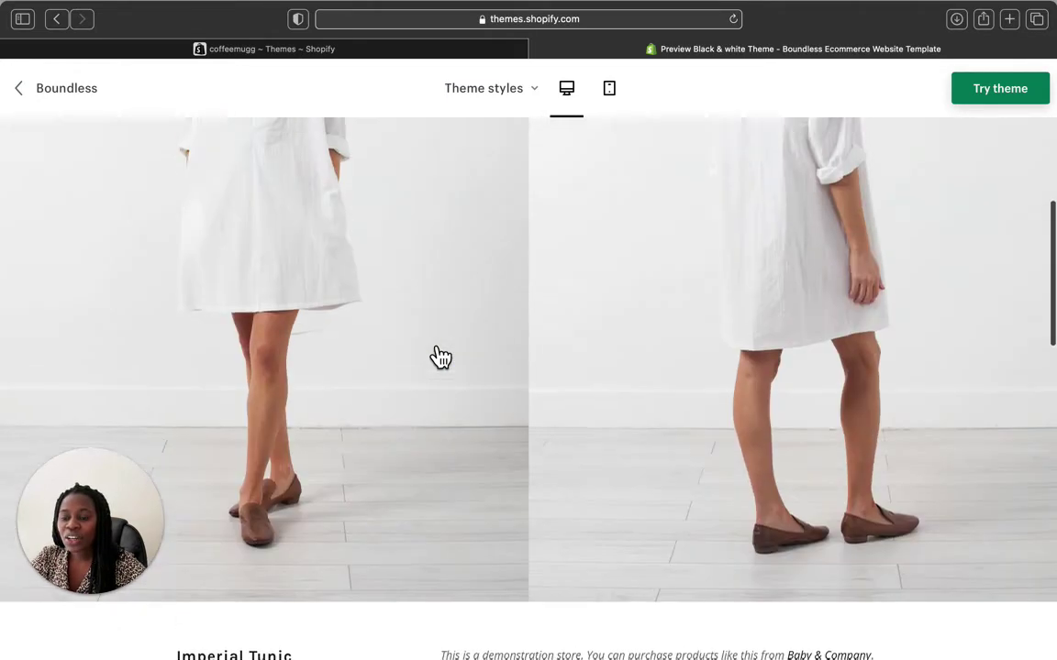
{"action": "scroll", "coordinate": [440, 356], "scroll_direction": "down", "scroll_amount": 5}
{"action": "scroll", "coordinate": [439, 357], "scroll_direction": "up", "scroll_amount": 4}
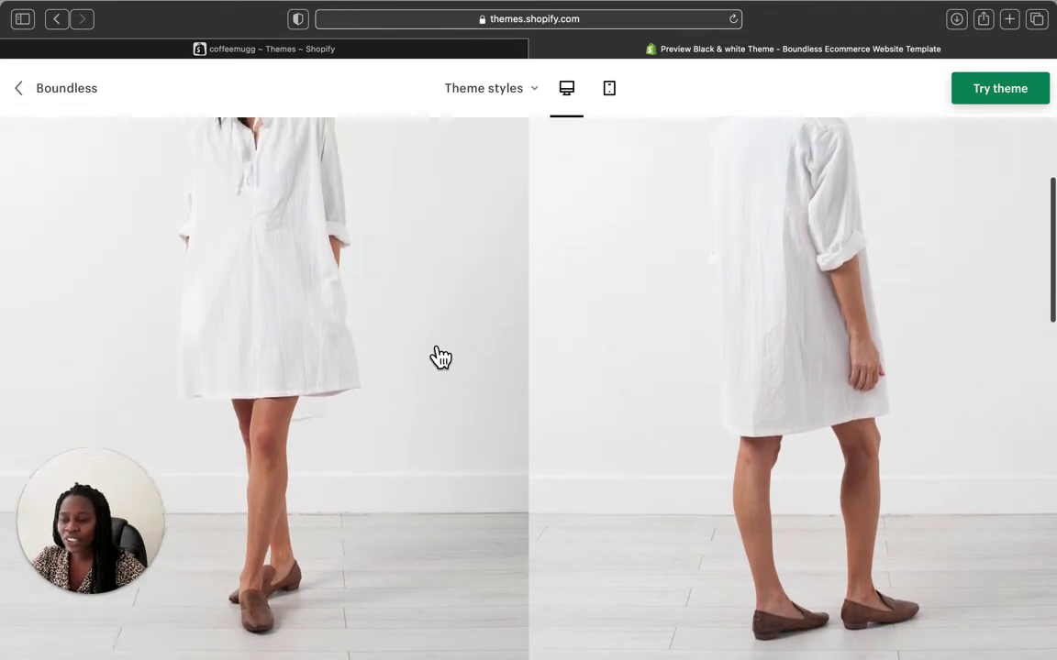
{"action": "scroll", "coordinate": [440, 357], "scroll_direction": "up", "scroll_amount": 1}
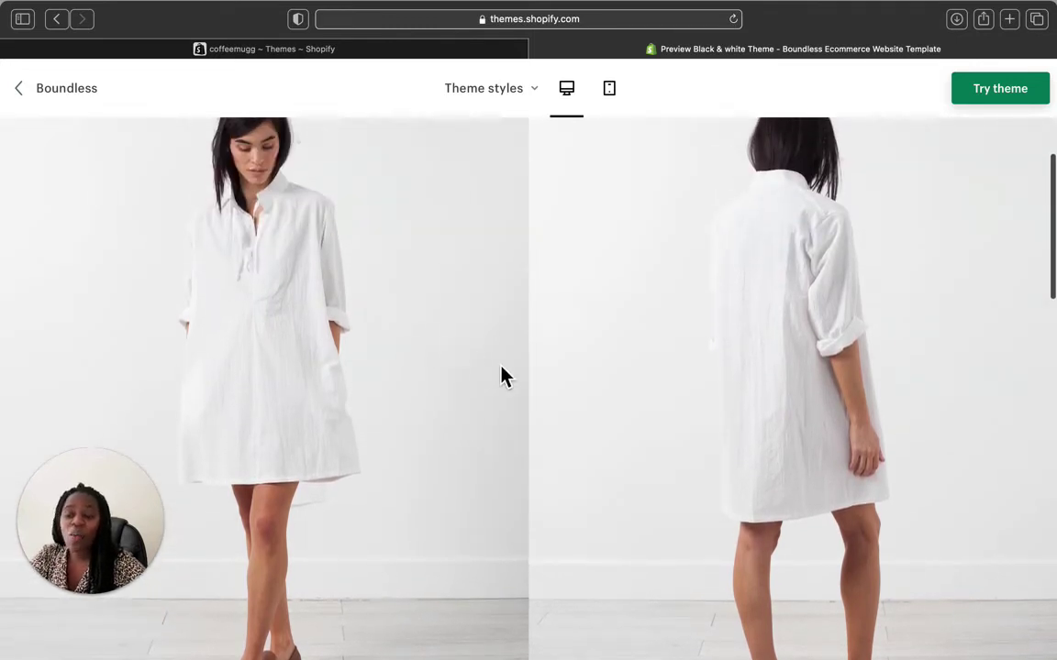
- Examine the large side-by-side front and back photos of the Imperial Tunic
{"action": "scroll", "coordinate": [503, 376], "scroll_direction": "up", "scroll_amount": 2}
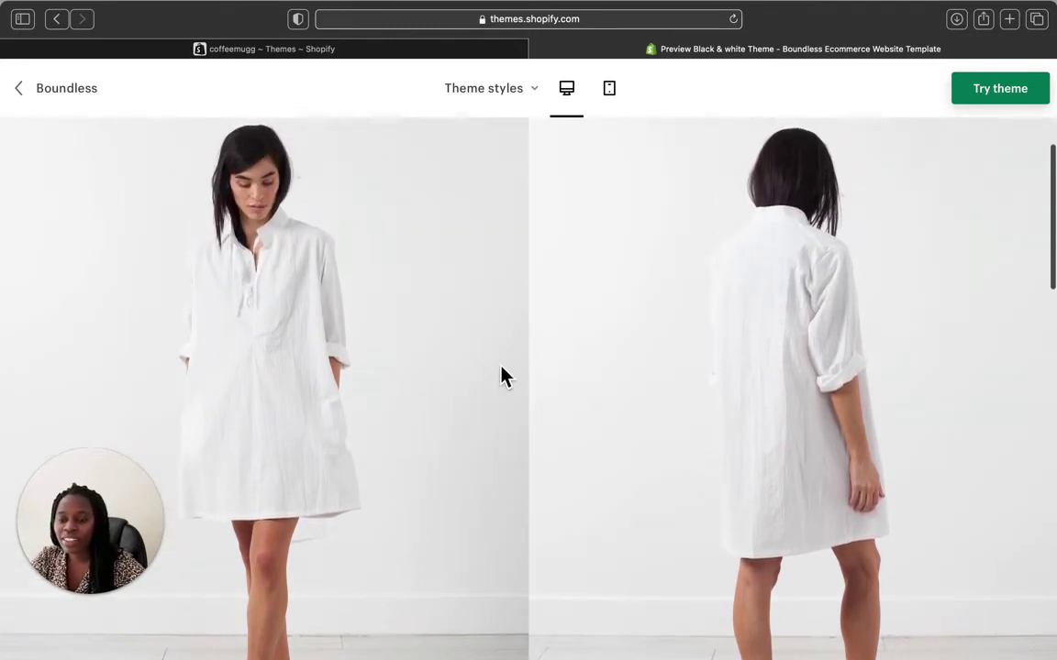
{"action": "scroll", "coordinate": [504, 378], "scroll_direction": "down", "scroll_amount": 1}
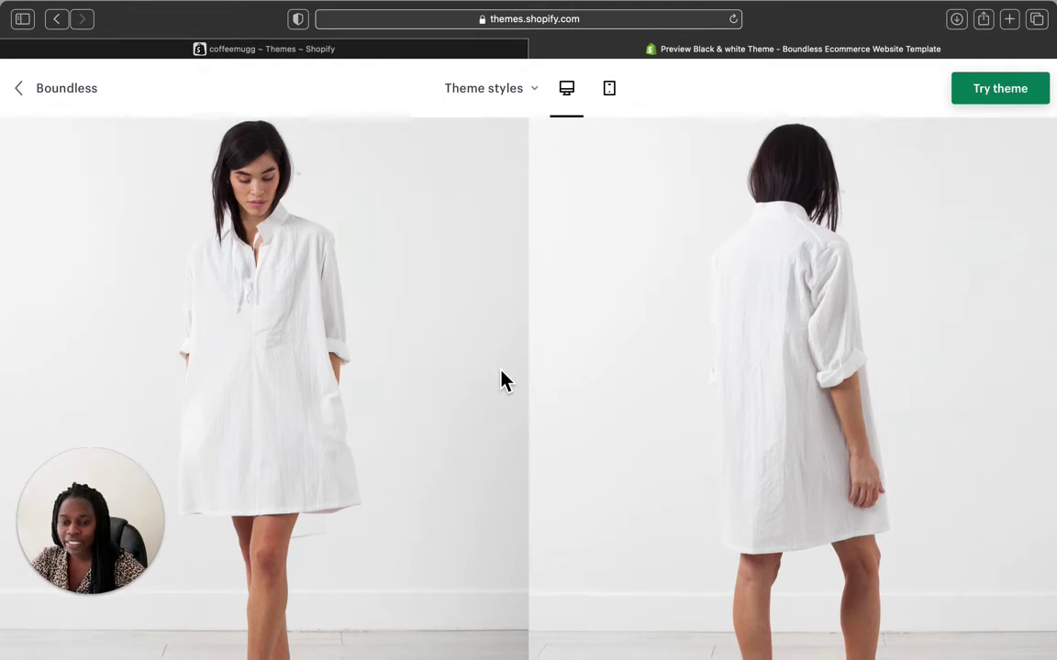
{"action": "scroll", "coordinate": [503, 378], "scroll_direction": "down", "scroll_amount": 3}
{"action": "scroll", "coordinate": [504, 379], "scroll_direction": "up", "scroll_amount": 3}
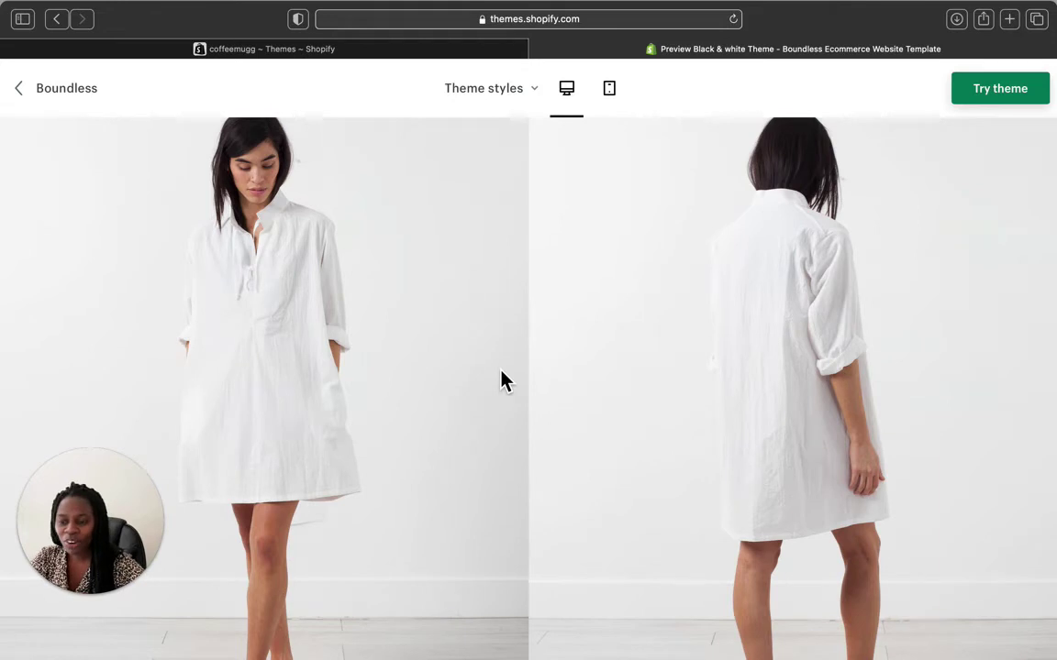
{"action": "scroll", "coordinate": [504, 380], "scroll_direction": "down", "scroll_amount": 1}
{"action": "scroll", "coordinate": [503, 379], "scroll_direction": "down", "scroll_amount": 5}
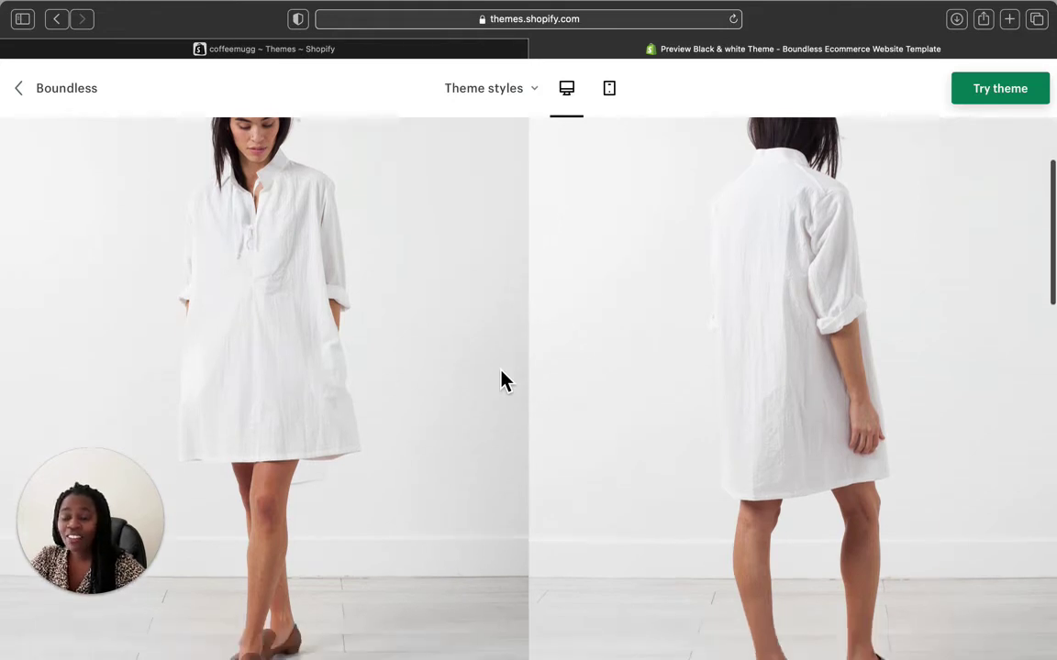
{"action": "scroll", "coordinate": [503, 378], "scroll_direction": "up", "scroll_amount": 5}
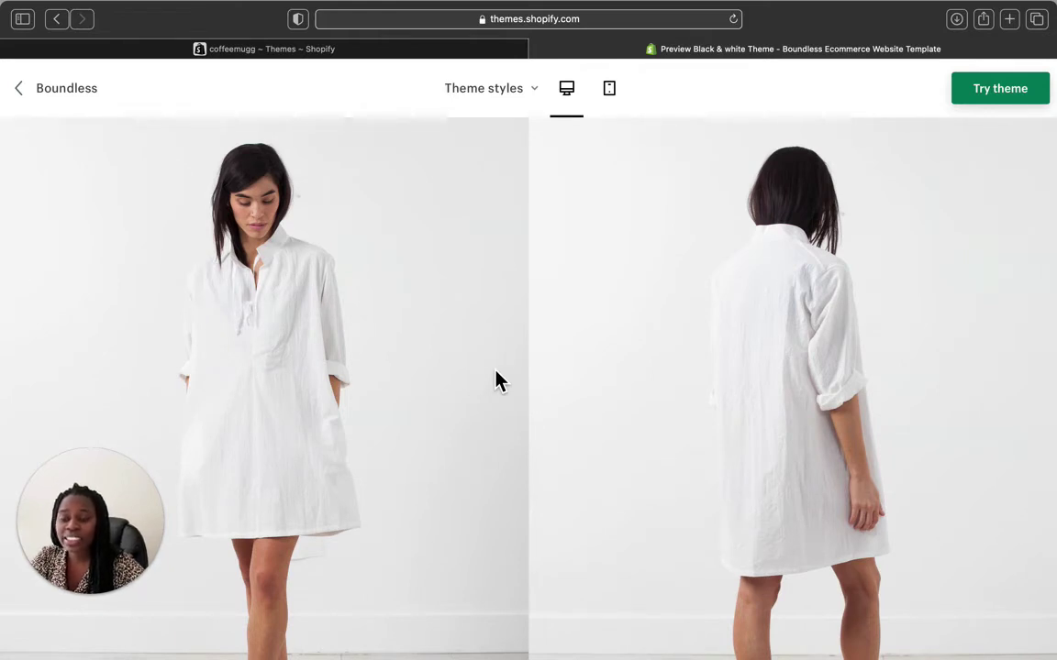
- Check the Imperial Tunic's size, color, price and description section, and review how the large photos sit above it
{"action": "scroll", "coordinate": [496, 377], "scroll_direction": "down", "scroll_amount": 10}
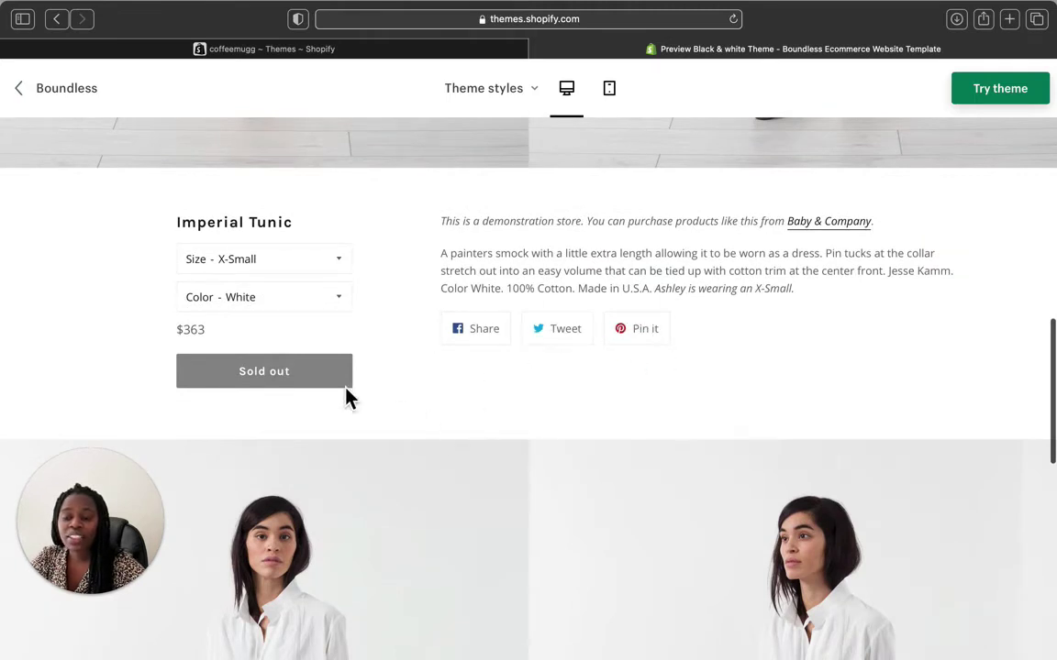
{"action": "scroll", "coordinate": [437, 308], "scroll_direction": "up", "scroll_amount": 10}
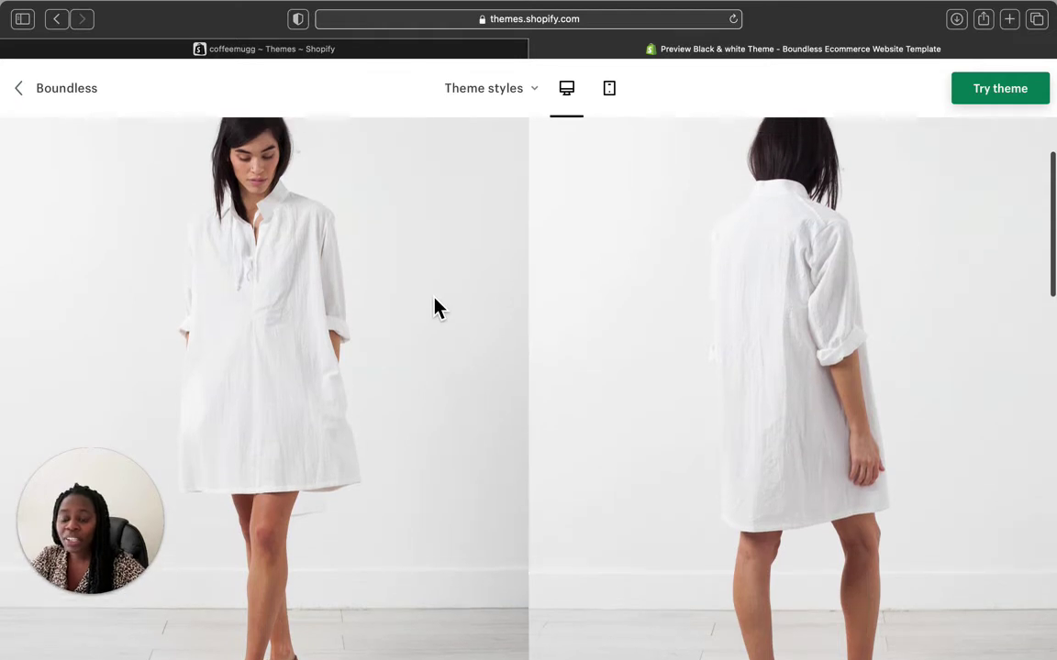
{"action": "scroll", "coordinate": [436, 308], "scroll_direction": "up", "scroll_amount": 1}
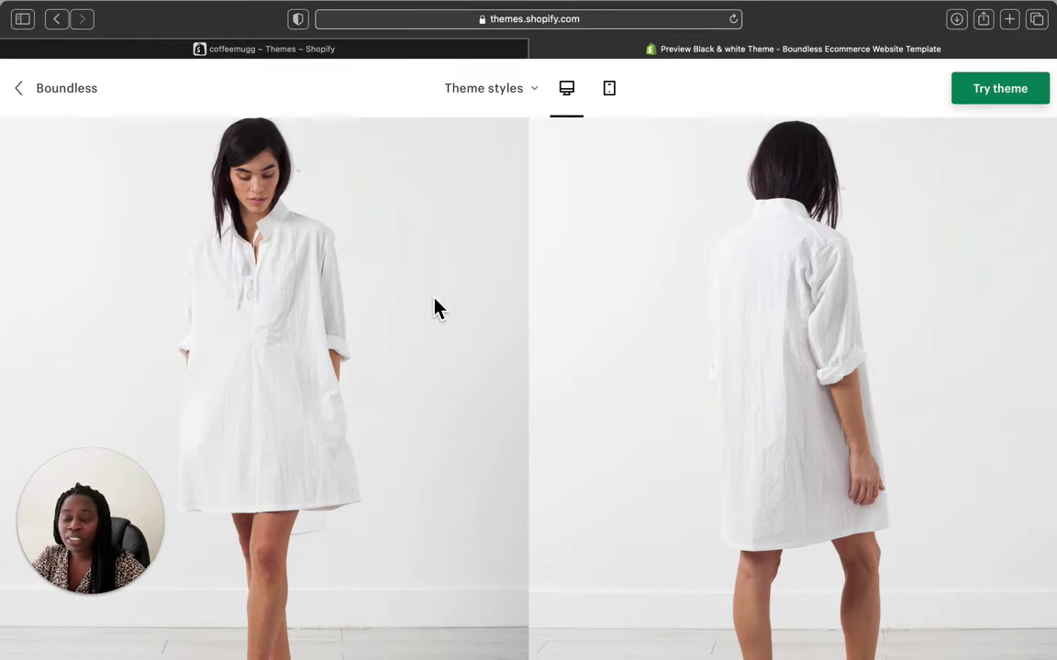
{"action": "scroll", "coordinate": [437, 308], "scroll_direction": "up", "scroll_amount": 1}
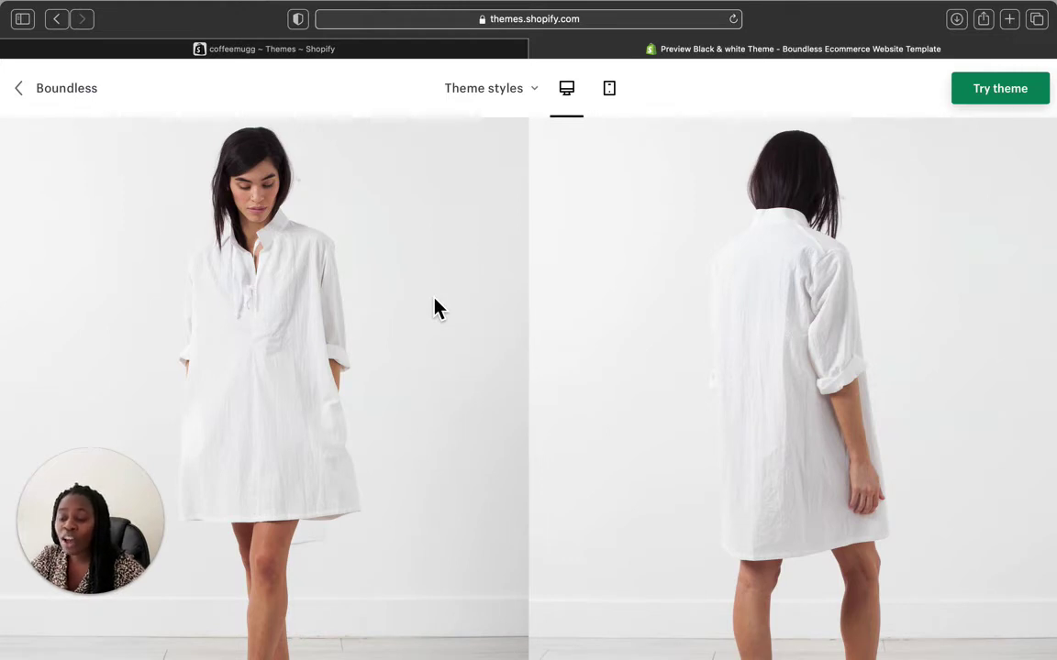
{"action": "scroll", "coordinate": [437, 308], "scroll_direction": "down", "scroll_amount": 3}
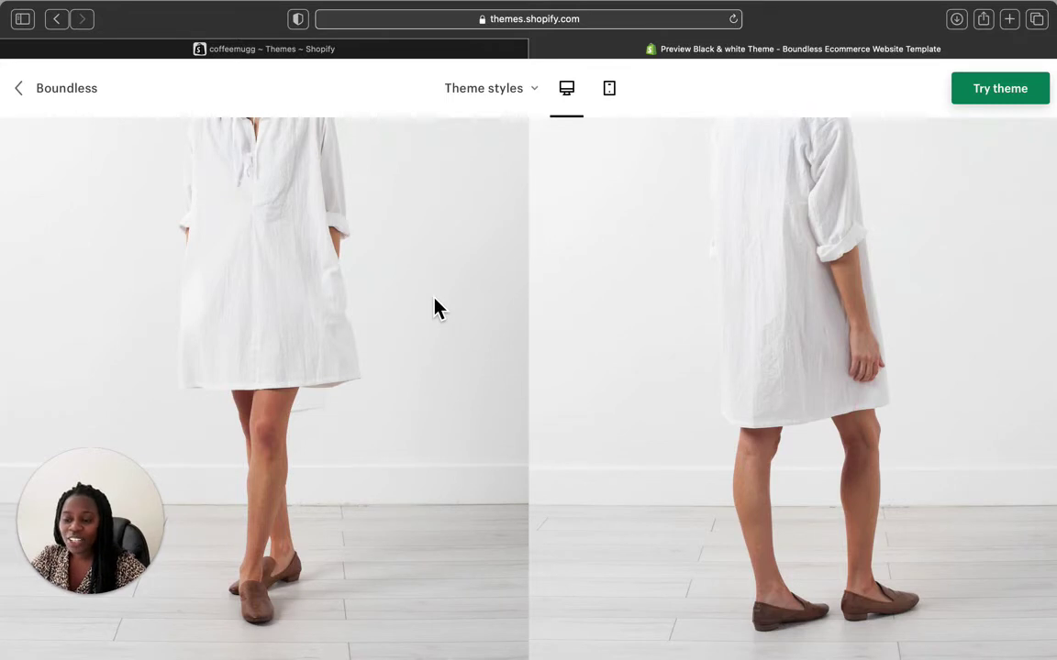
{"action": "scroll", "coordinate": [437, 308], "scroll_direction": "down", "scroll_amount": 1}
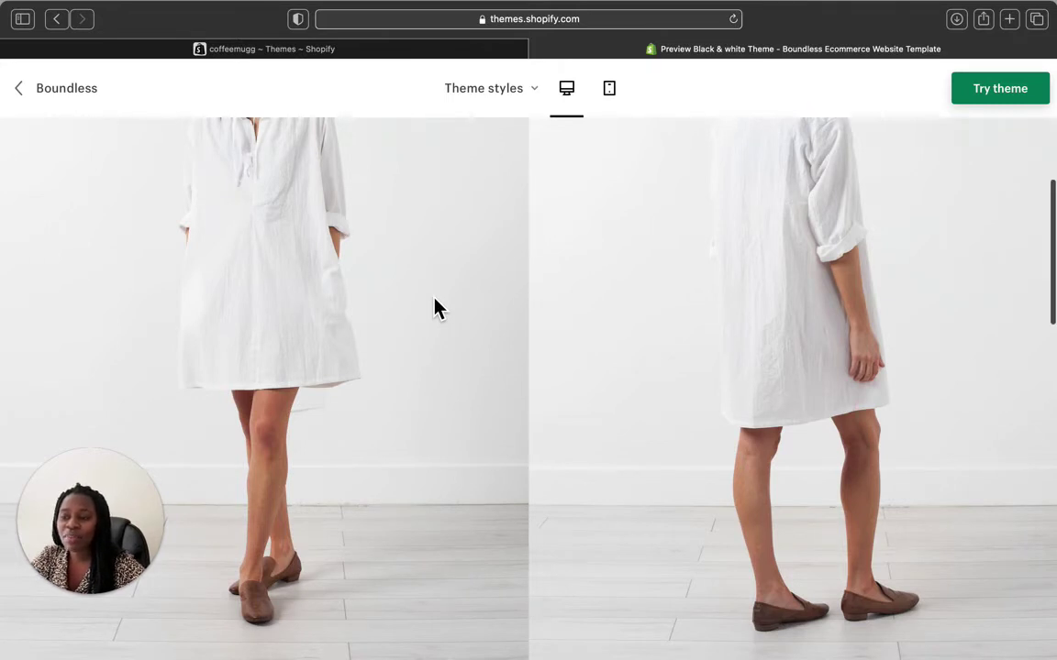
{"action": "scroll", "coordinate": [437, 309], "scroll_direction": "down", "scroll_amount": 2}
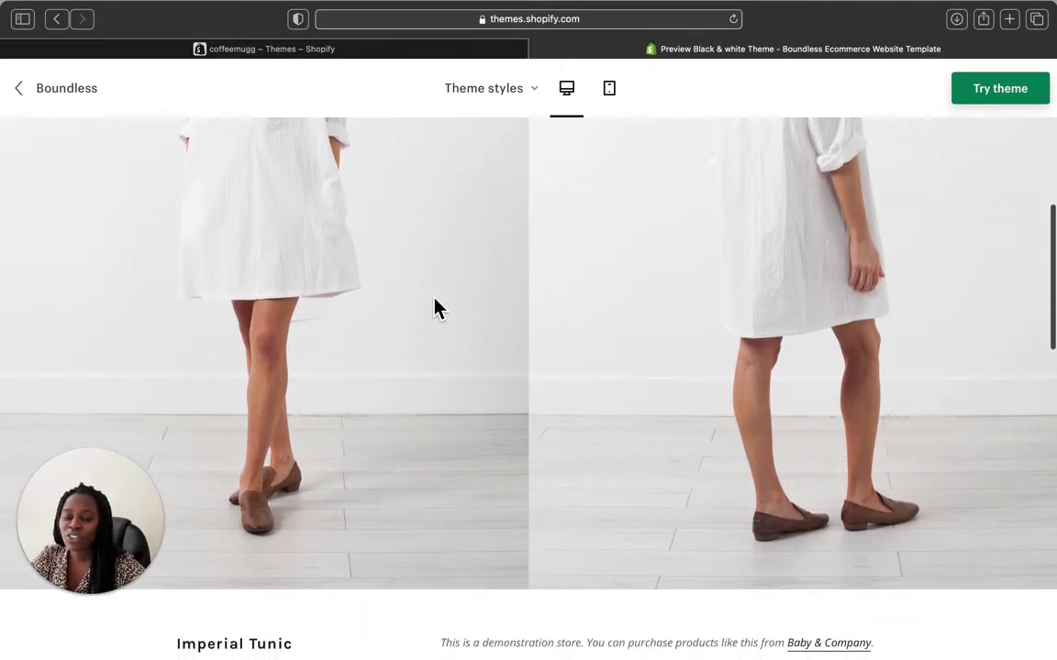
{"action": "scroll", "coordinate": [436, 309], "scroll_direction": "up", "scroll_amount": 5}
{"action": "scroll", "coordinate": [437, 308], "scroll_direction": "down", "scroll_amount": 1}
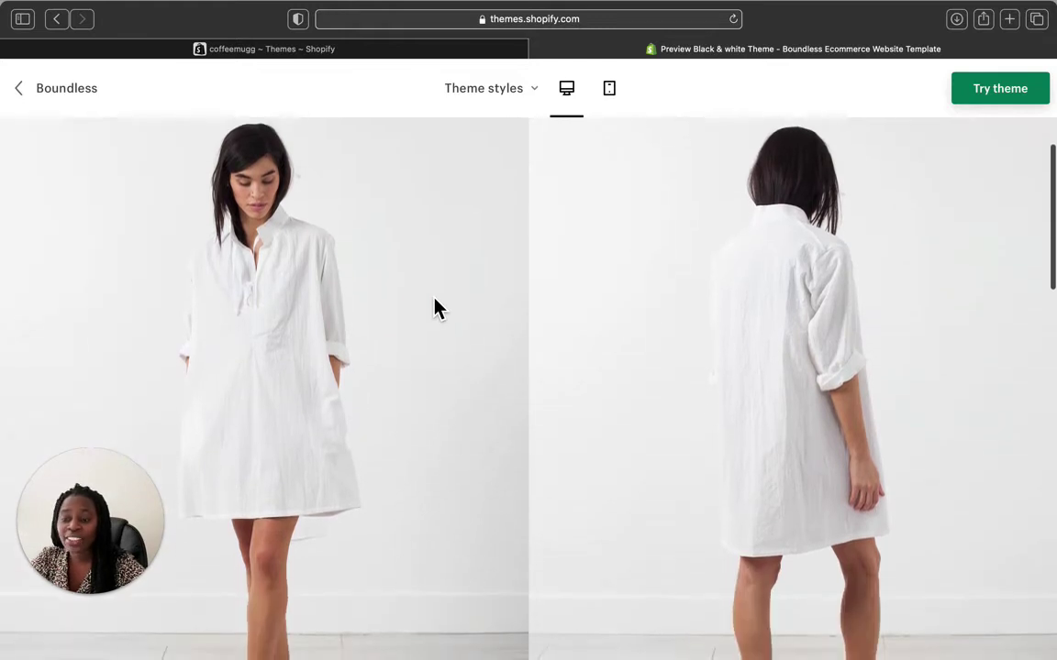
- Compare the placement of the tunic's photos with the purchase options and description on the product page
{"action": "scroll", "coordinate": [437, 309], "scroll_direction": "down", "scroll_amount": 2}
{"action": "scroll", "coordinate": [437, 308], "scroll_direction": "down", "scroll_amount": 8}
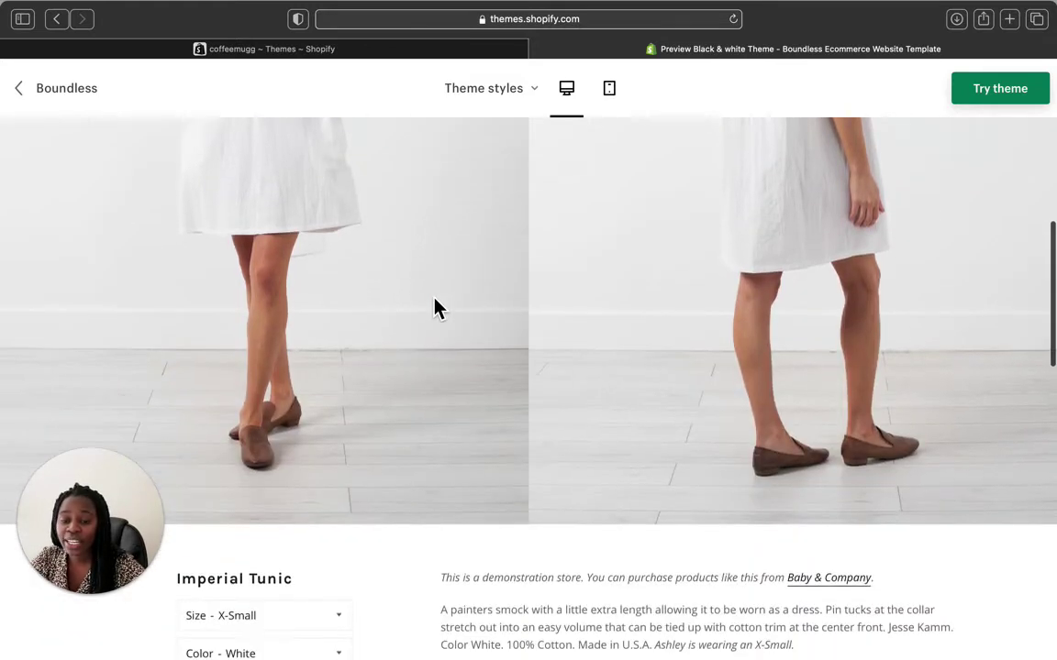
{"action": "scroll", "coordinate": [436, 308], "scroll_direction": "down", "scroll_amount": 3}
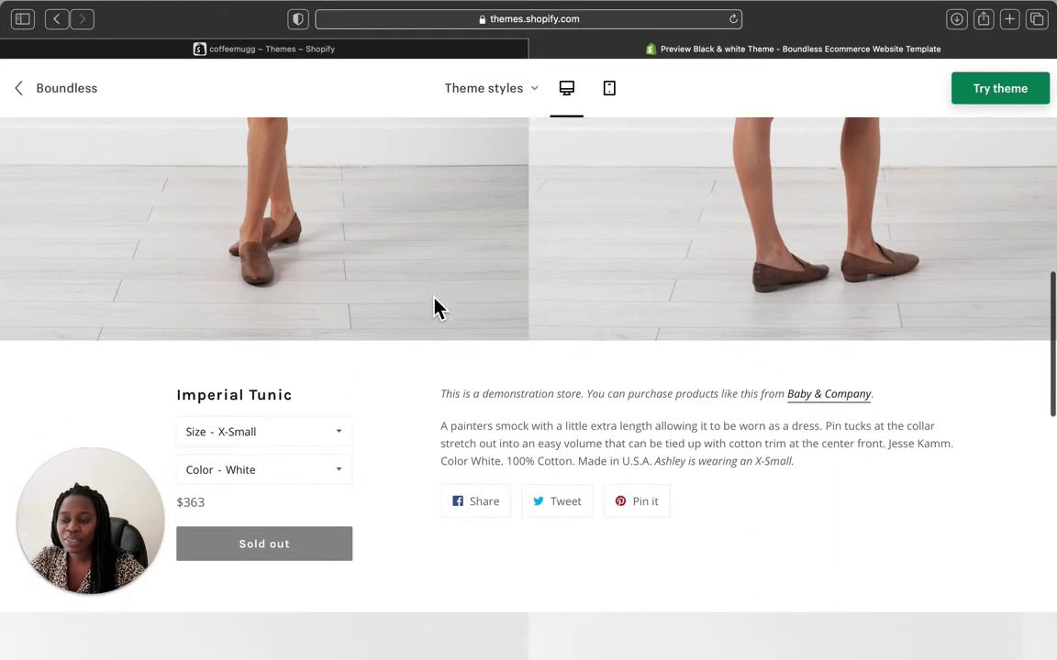
{"action": "scroll", "coordinate": [437, 308], "scroll_direction": "up", "scroll_amount": 8}
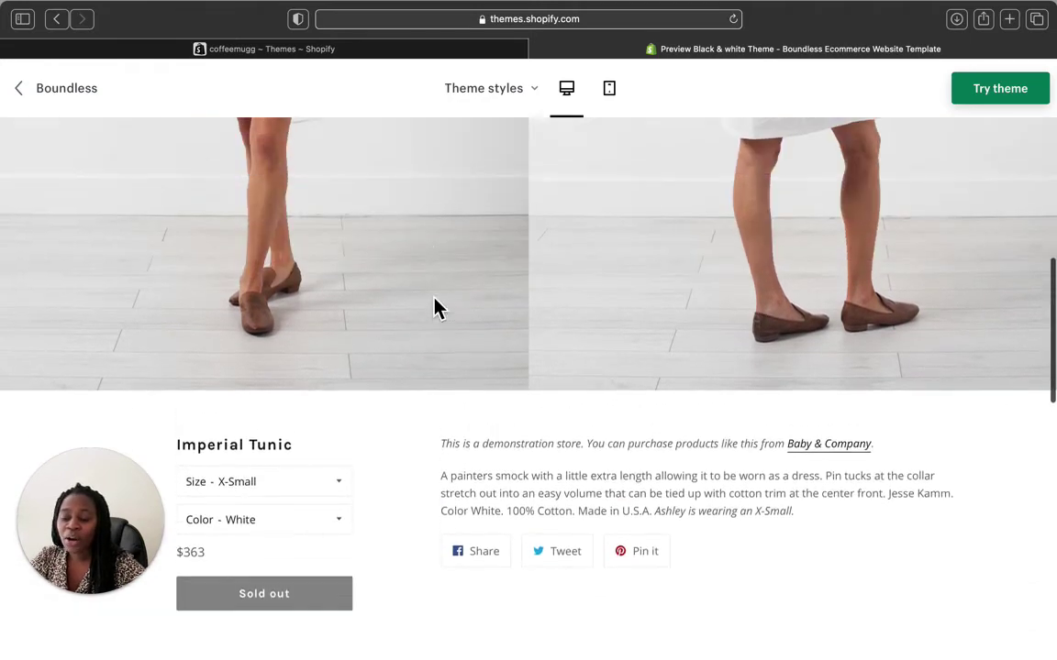
{"action": "scroll", "coordinate": [436, 308], "scroll_direction": "down", "scroll_amount": 2}
{"action": "scroll", "coordinate": [437, 308], "scroll_direction": "down", "scroll_amount": 5}
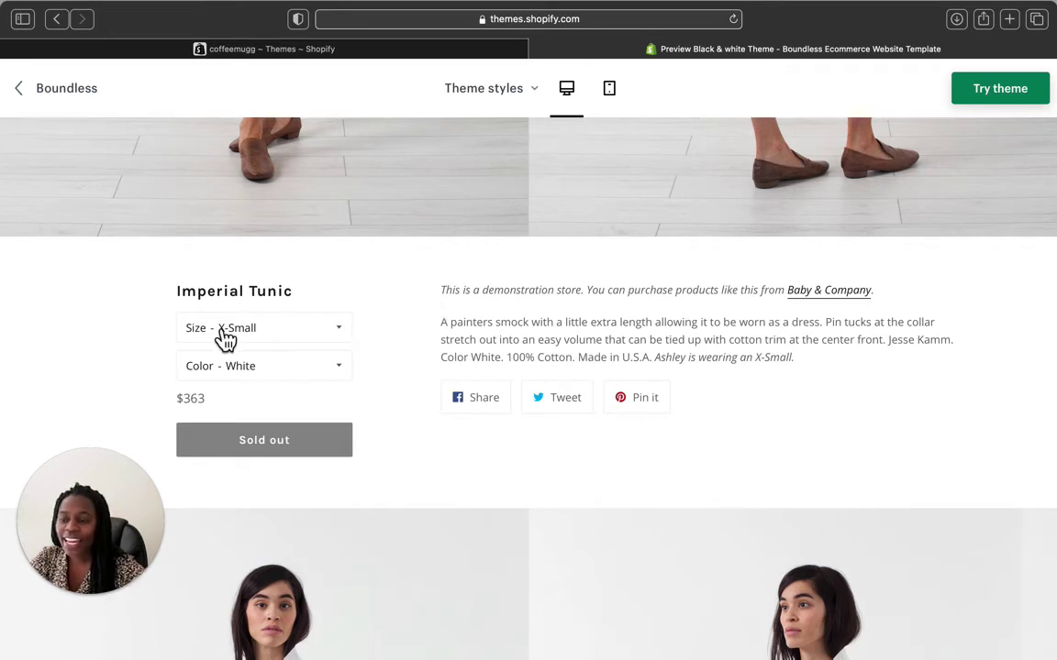
{"action": "scroll", "coordinate": [907, 196], "scroll_direction": "up", "scroll_amount": 10}
{"action": "scroll", "coordinate": [821, 347], "scroll_direction": "down", "scroll_amount": 10}
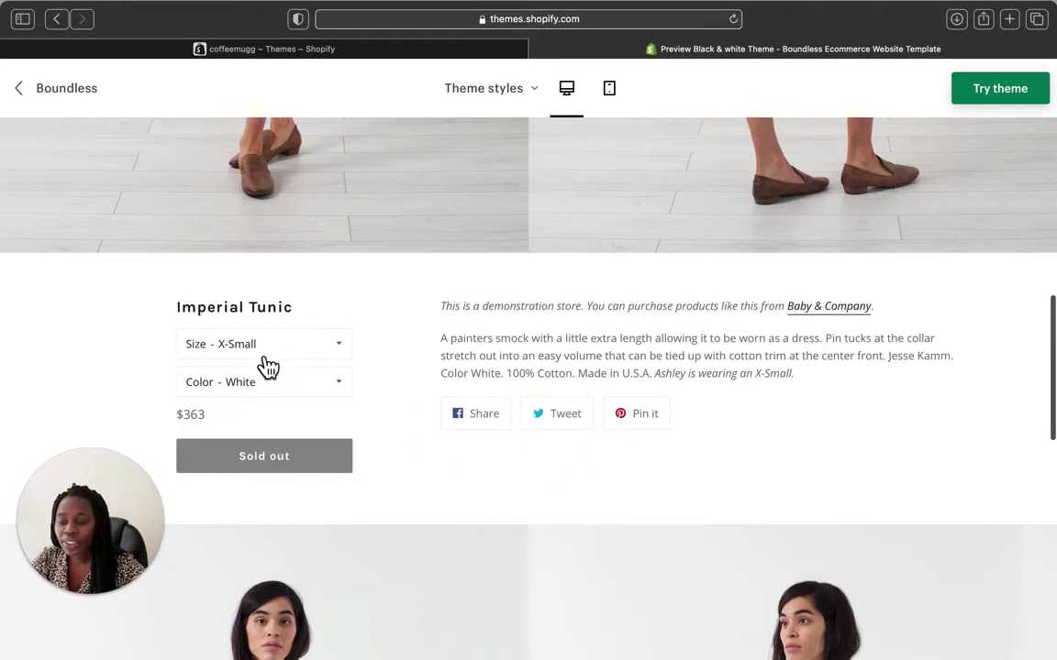
- Set the Imperial Tunic's size to Medium and check the color choices, keeping White
{"action": "left_click", "coordinate": [338, 346]}
{"action": "left_click", "coordinate": [335, 365]}
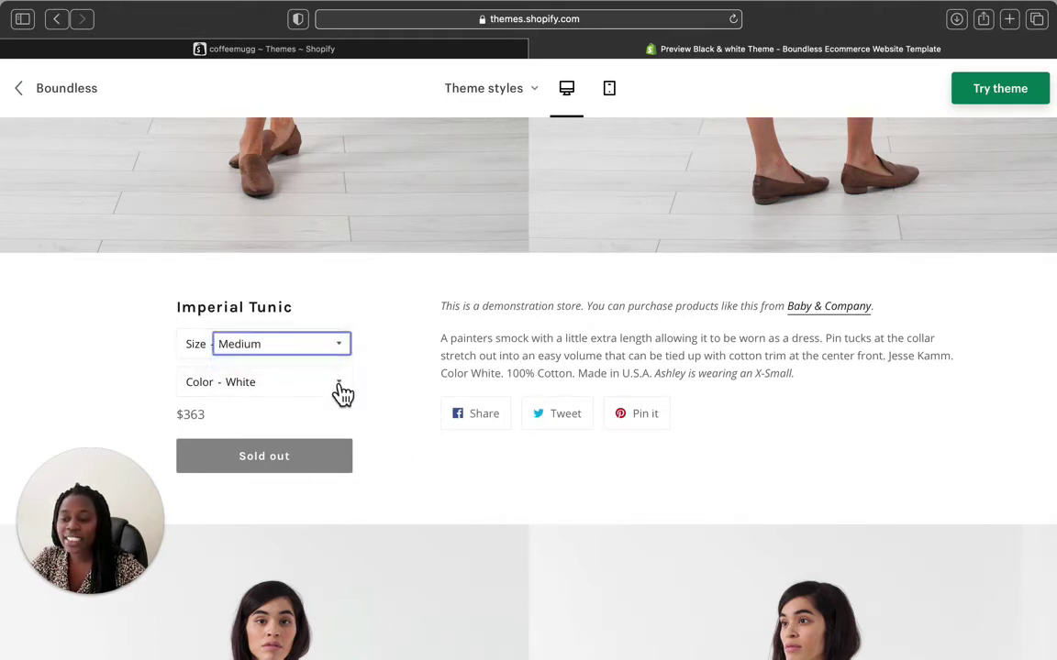
{"action": "left_click", "coordinate": [347, 389]}
{"action": "left_click", "coordinate": [366, 426]}
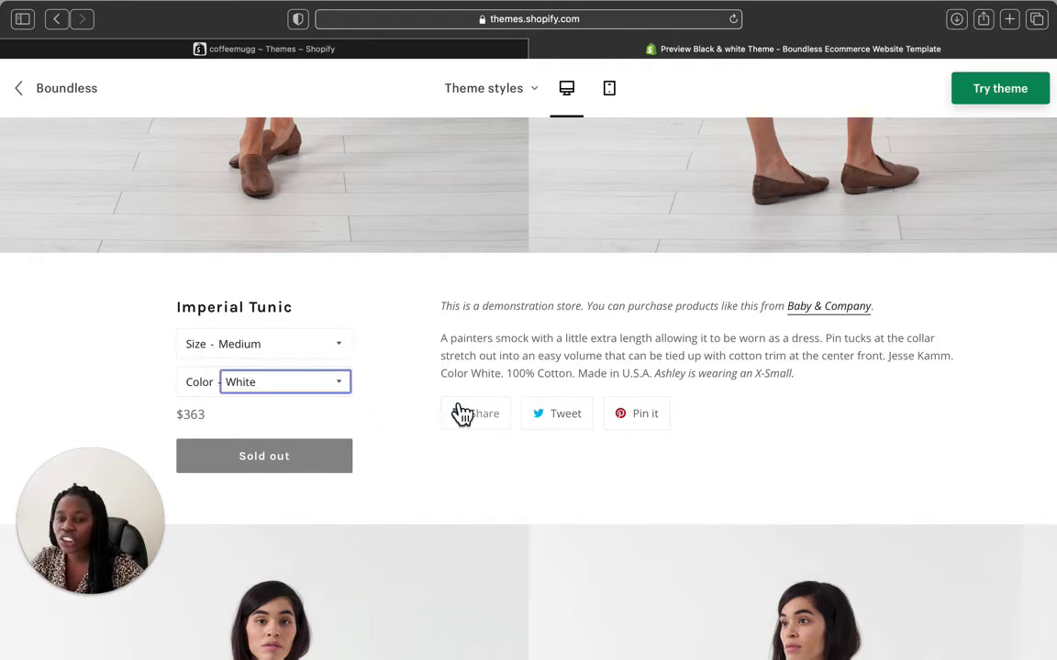
- Review the demo product page's large photos and the Cape Dress's color, size, price and purchase options
{"action": "scroll", "coordinate": [126, 180], "scroll_direction": "up", "scroll_amount": 10}
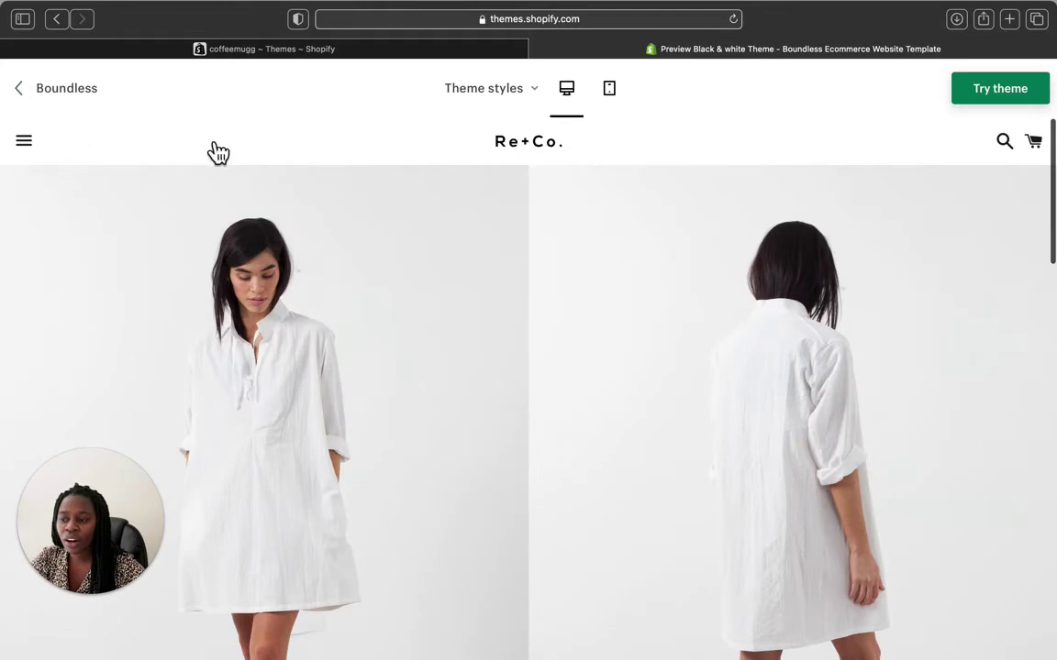
{"action": "scroll", "coordinate": [218, 153], "scroll_direction": "down", "scroll_amount": 10}
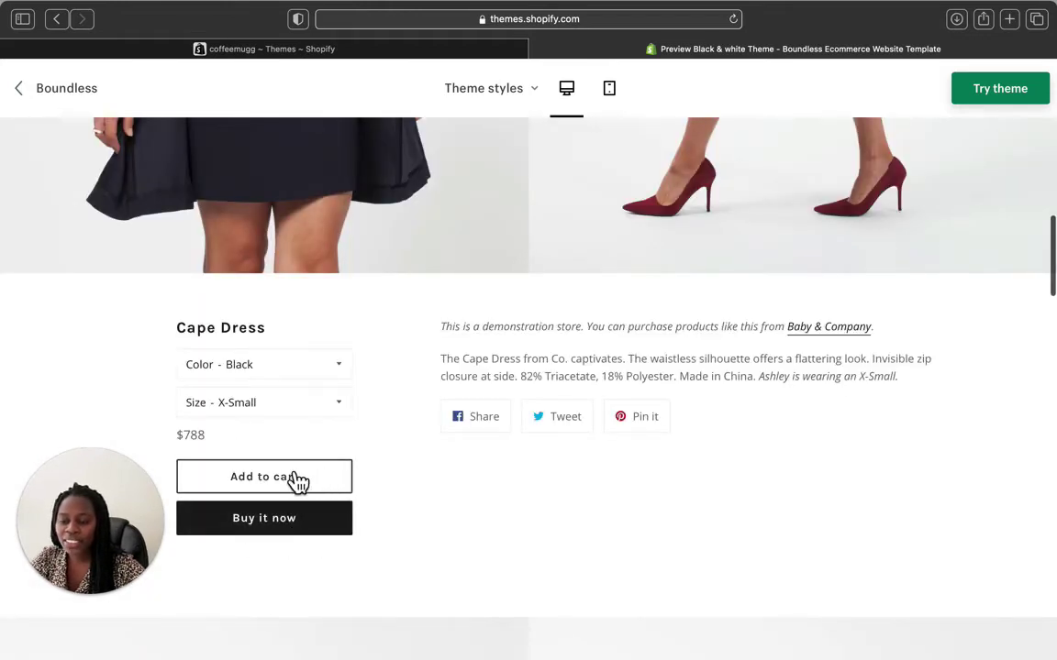
{"action": "scroll", "coordinate": [517, 237], "scroll_direction": "up", "scroll_amount": 10}
- Return to the demo store's home page and review its Summer Collection slideshow and featured product grid
{"action": "left_click", "coordinate": [521, 145]}
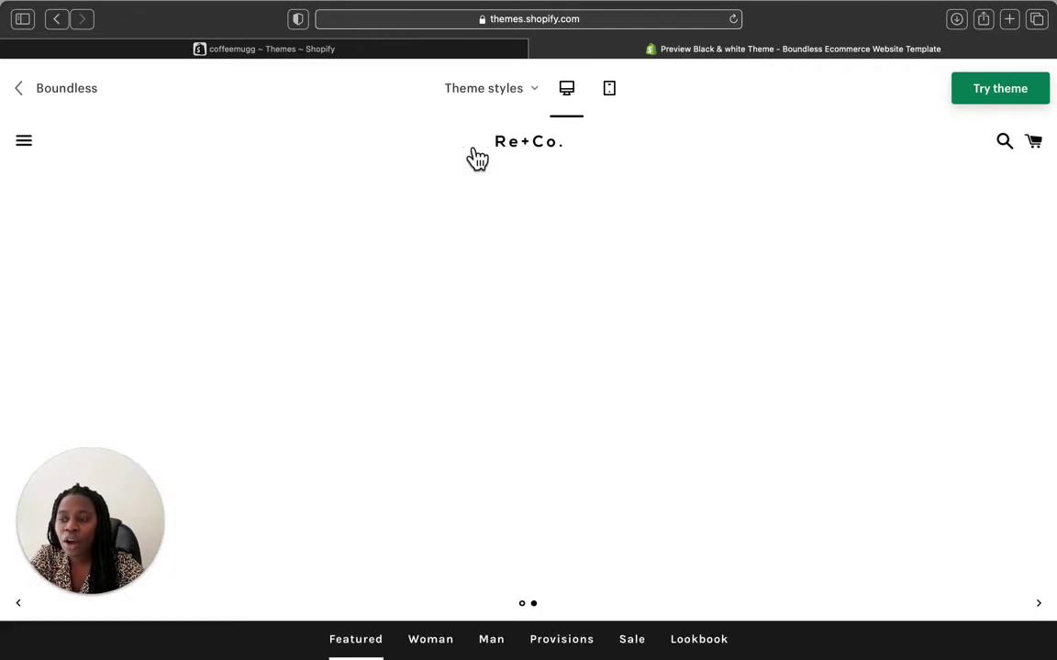
{"action": "scroll", "coordinate": [467, 323], "scroll_direction": "down", "scroll_amount": 3}
{"action": "scroll", "coordinate": [467, 323], "scroll_direction": "up", "scroll_amount": 3}
{"action": "scroll", "coordinate": [467, 323], "scroll_direction": "down", "scroll_amount": 2}
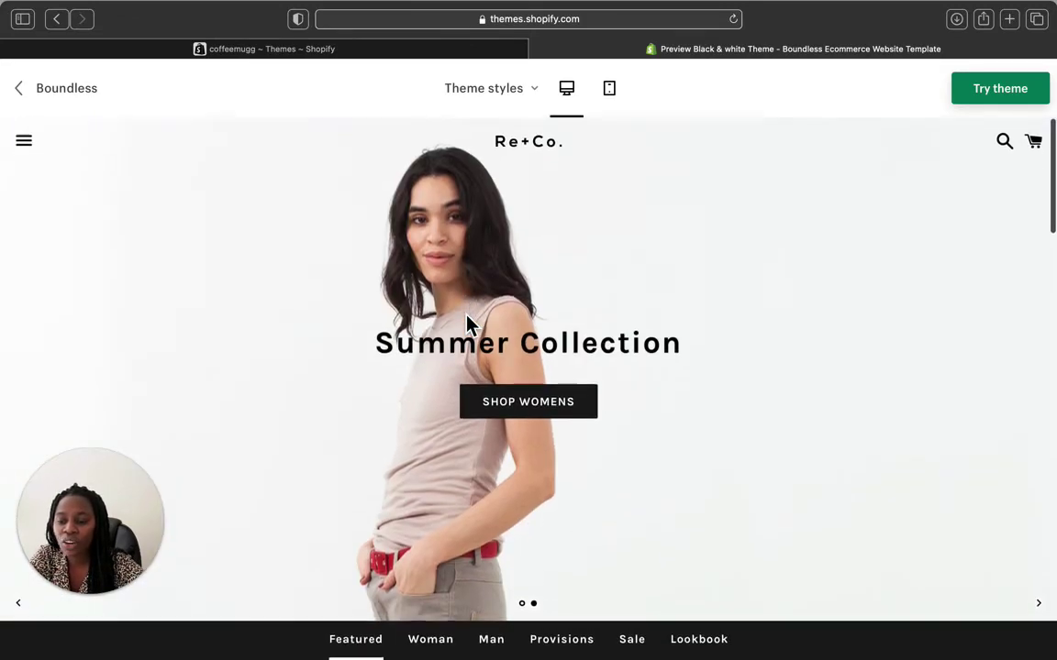
{"action": "scroll", "coordinate": [467, 323], "scroll_direction": "down", "scroll_amount": 10}
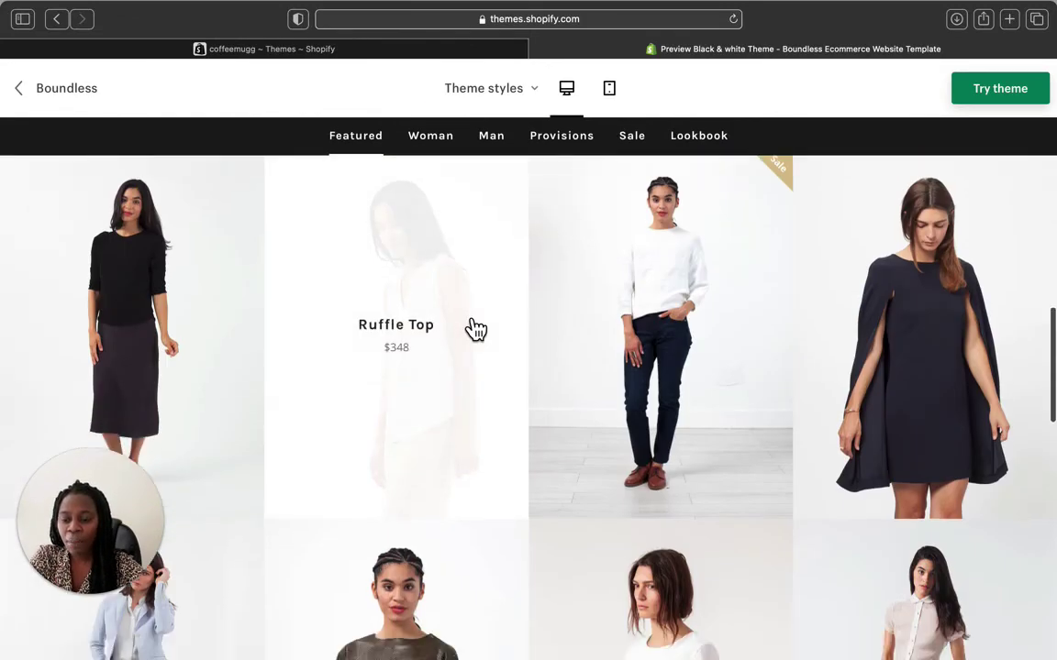
- Check the demo home page in the mobile preview, and return to the desktop preview to review the footer and slideshow
{"action": "left_click", "coordinate": [631, 101]}
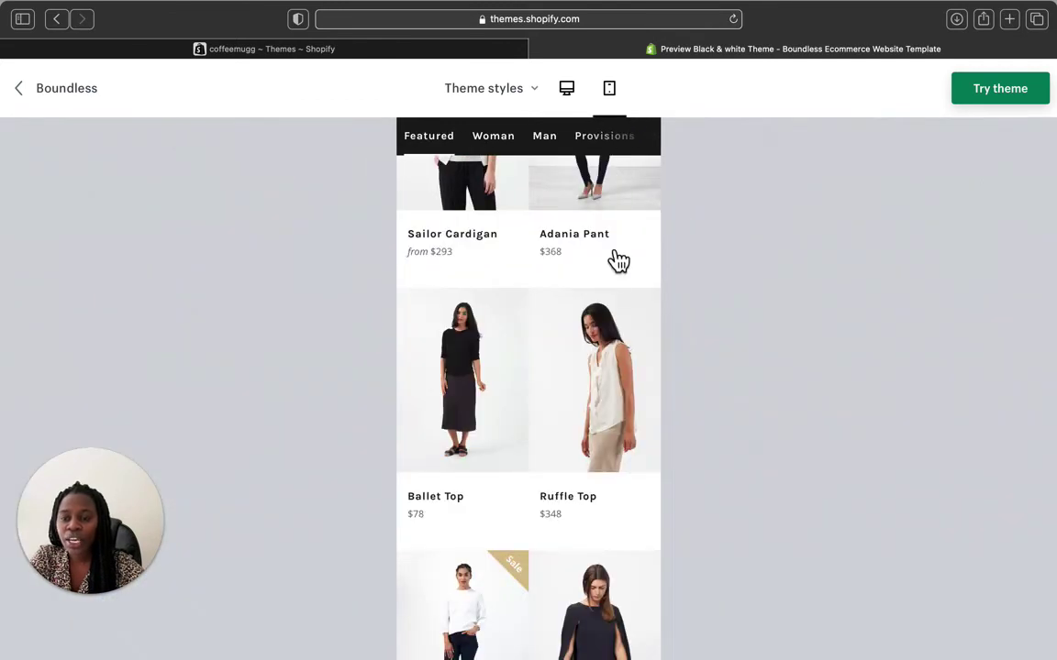
{"action": "scroll", "coordinate": [604, 266], "scroll_direction": "down", "scroll_amount": 3}
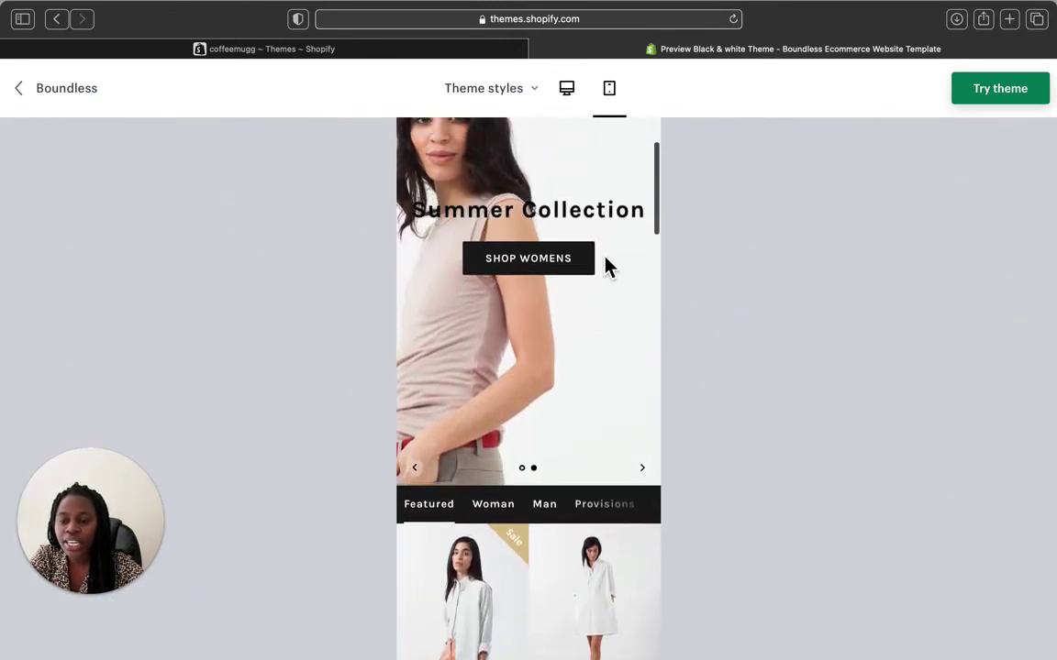
{"action": "left_click", "coordinate": [566, 88]}
{"action": "mouse_move", "coordinate": [303, 72]}
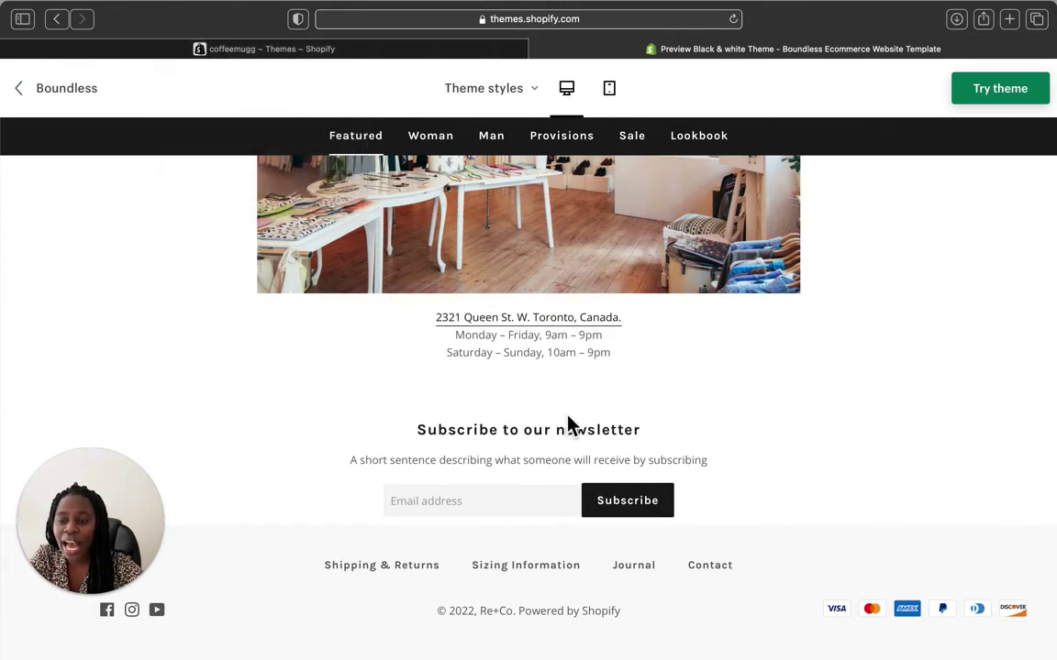
{"action": "scroll", "coordinate": [561, 449], "scroll_direction": "up", "scroll_amount": 10}
{"action": "scroll", "coordinate": [559, 452], "scroll_direction": "up", "scroll_amount": 10}
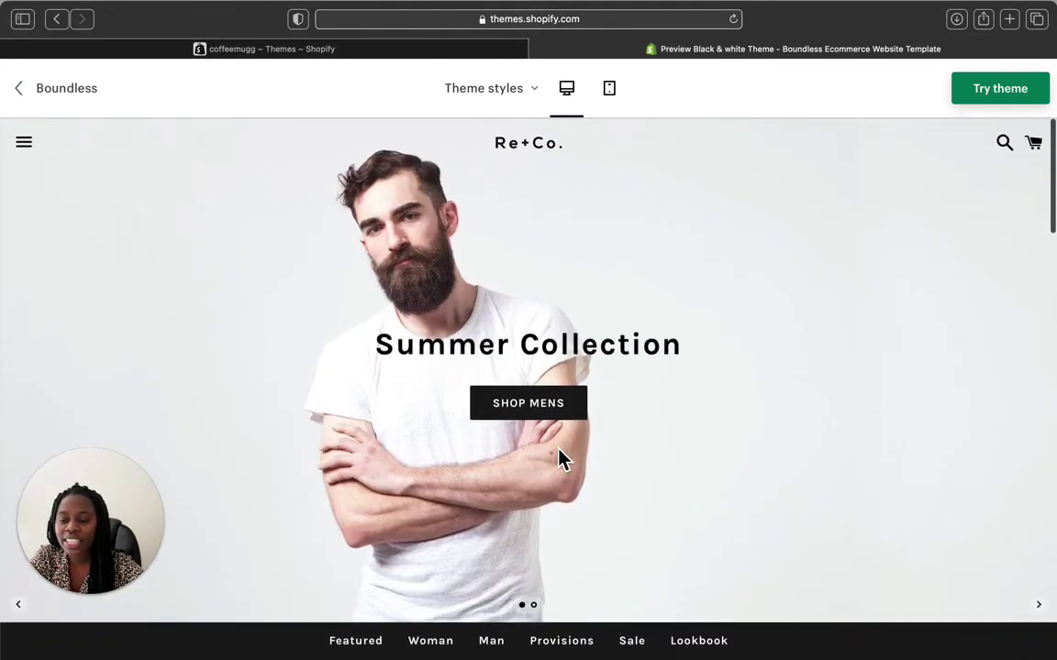
- Switch to the coffeemugg store admin and open its current Boundless theme for customization
{"action": "left_click", "coordinate": [420, 50]}
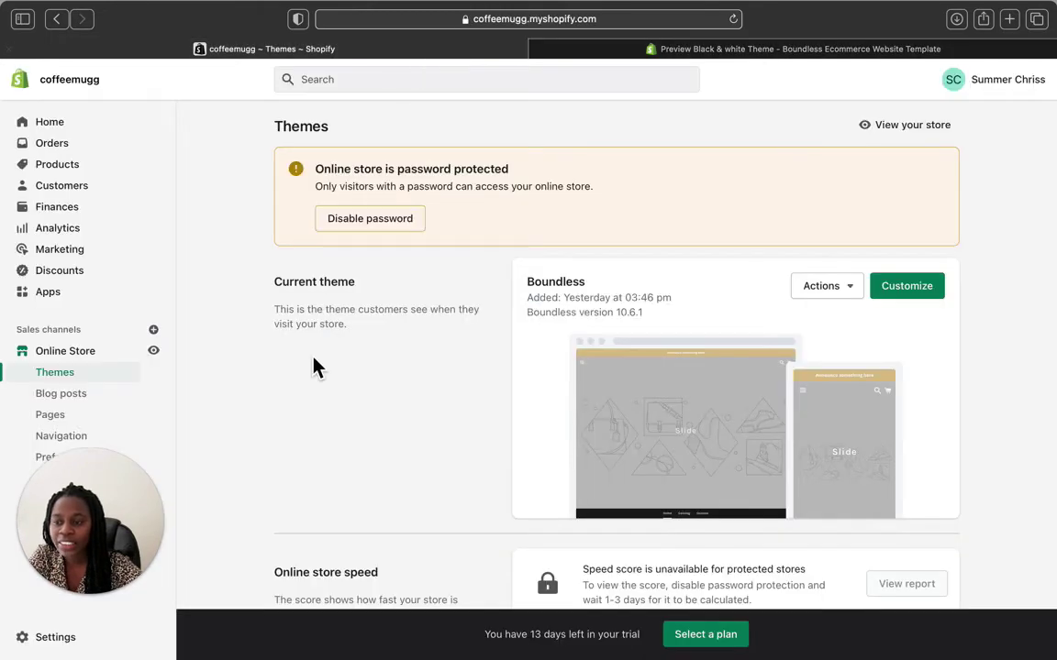
{"action": "left_click", "coordinate": [906, 289]}
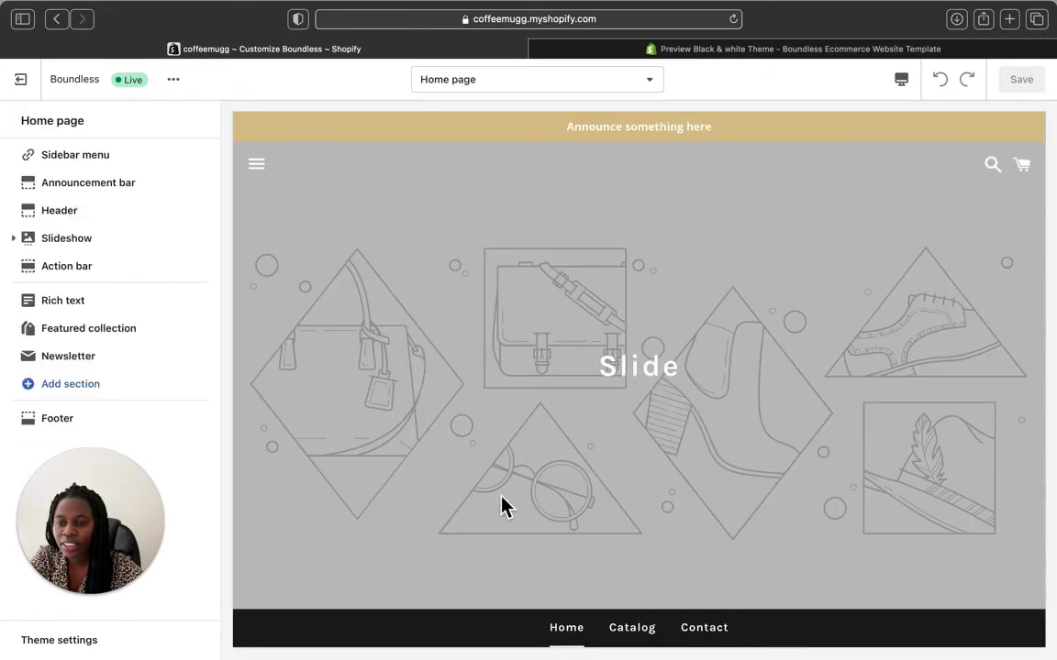
{"action": "left_click_drag", "start_coordinate": [119, 512], "coordinate": [995, 492]}
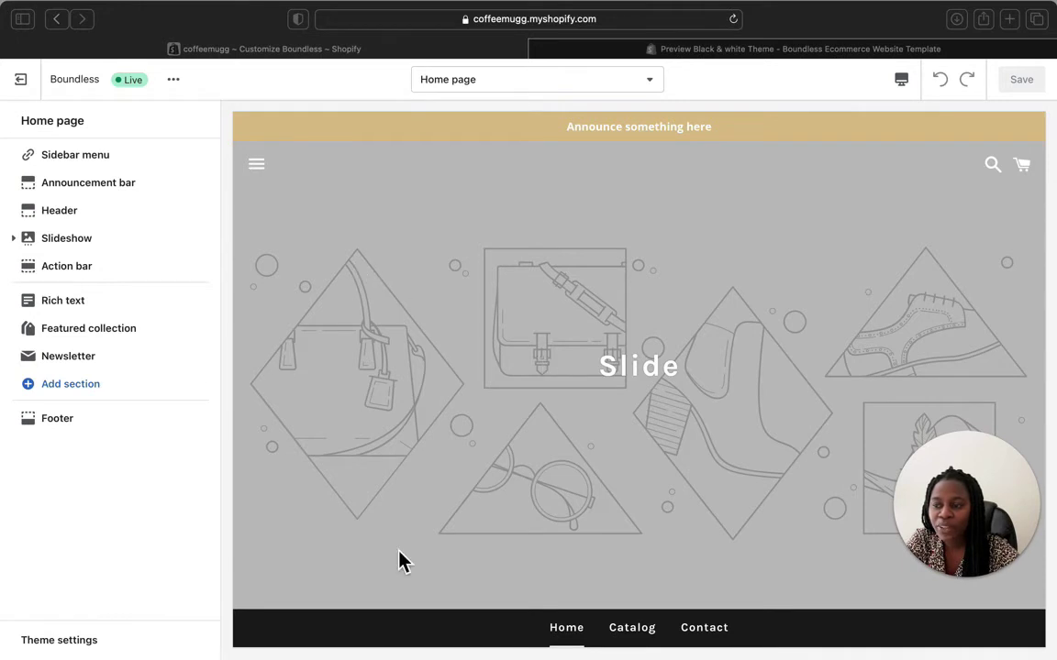
{"action": "scroll", "coordinate": [401, 562], "scroll_direction": "down", "scroll_amount": 2}
{"action": "scroll", "coordinate": [401, 561], "scroll_direction": "up", "scroll_amount": 2}
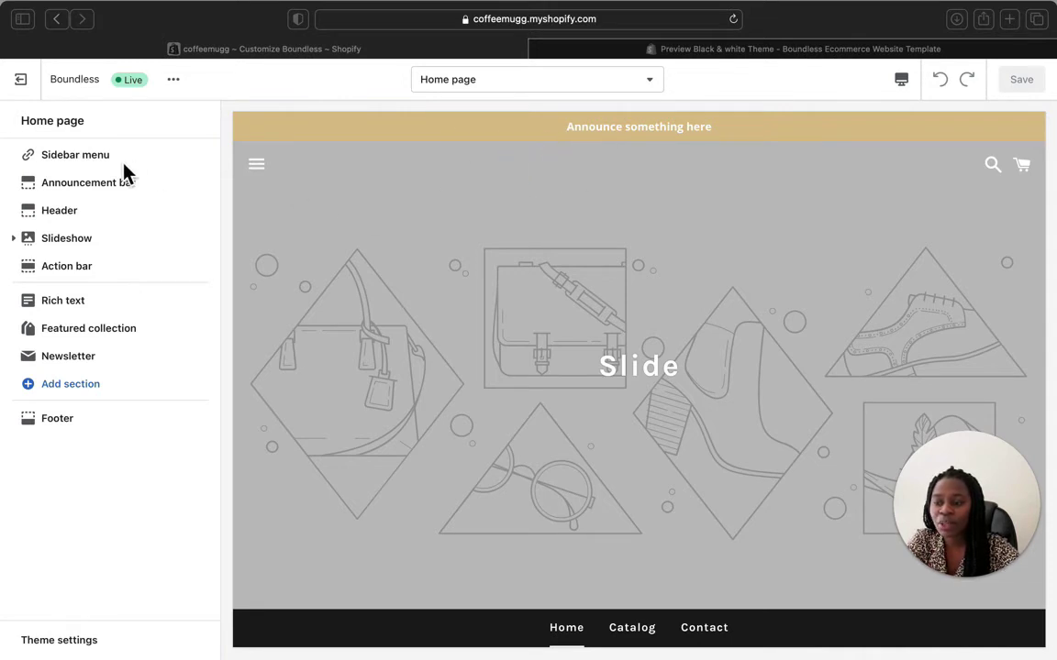
- Review the announcement bar's text, link and color settings, and the header's logo settings
{"action": "left_click", "coordinate": [93, 171]}
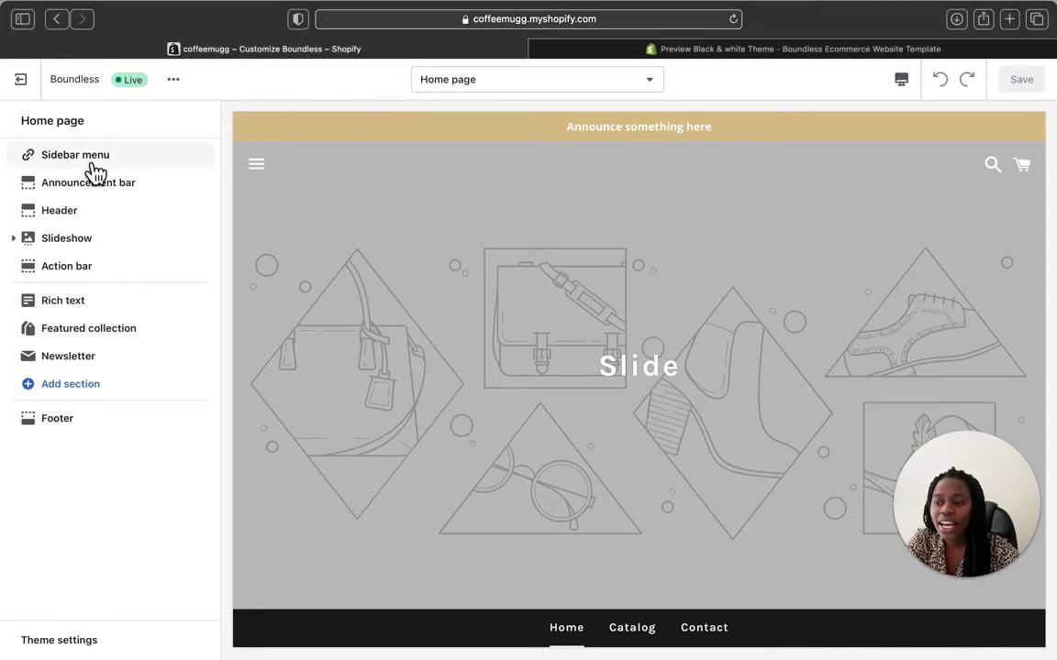
{"action": "left_click", "coordinate": [106, 190]}
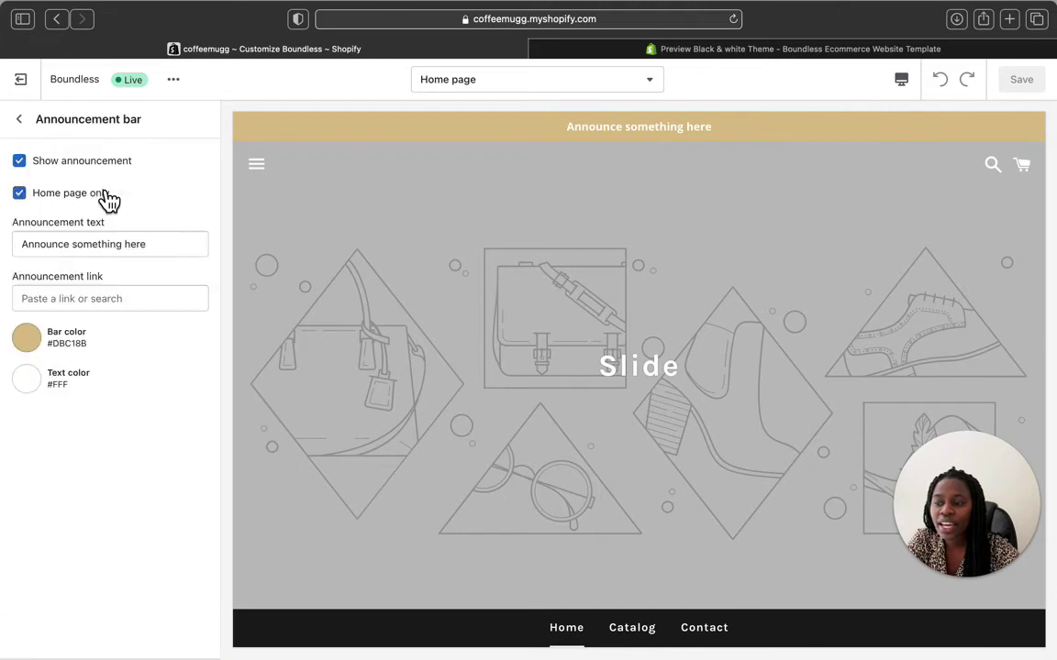
{"action": "left_click", "coordinate": [99, 308]}
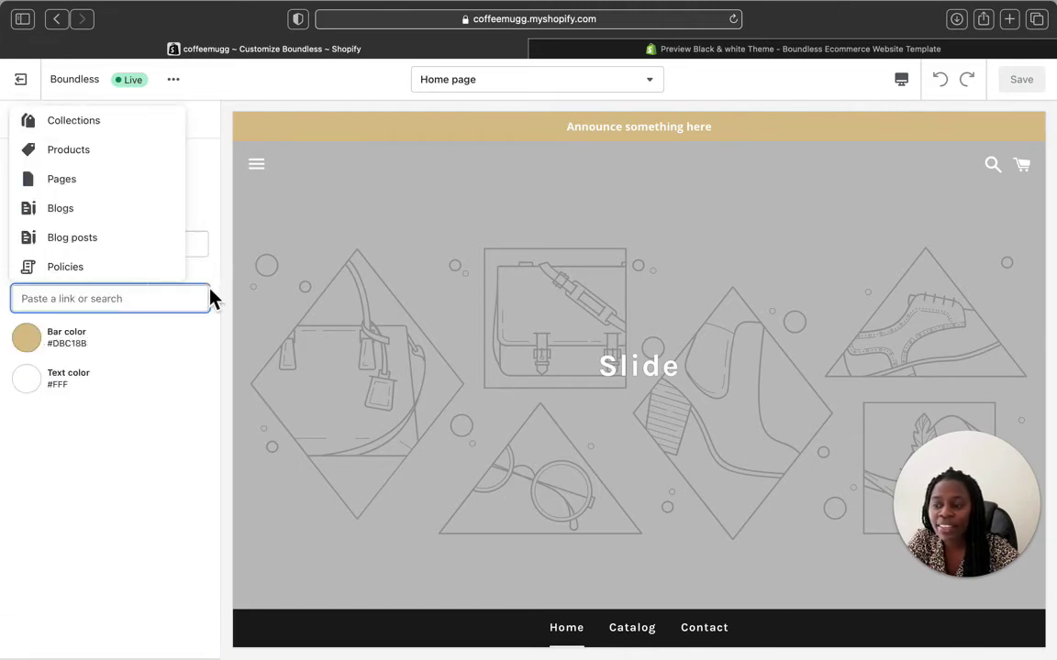
{"action": "left_click", "coordinate": [180, 393]}
{"action": "left_click", "coordinate": [204, 421]}
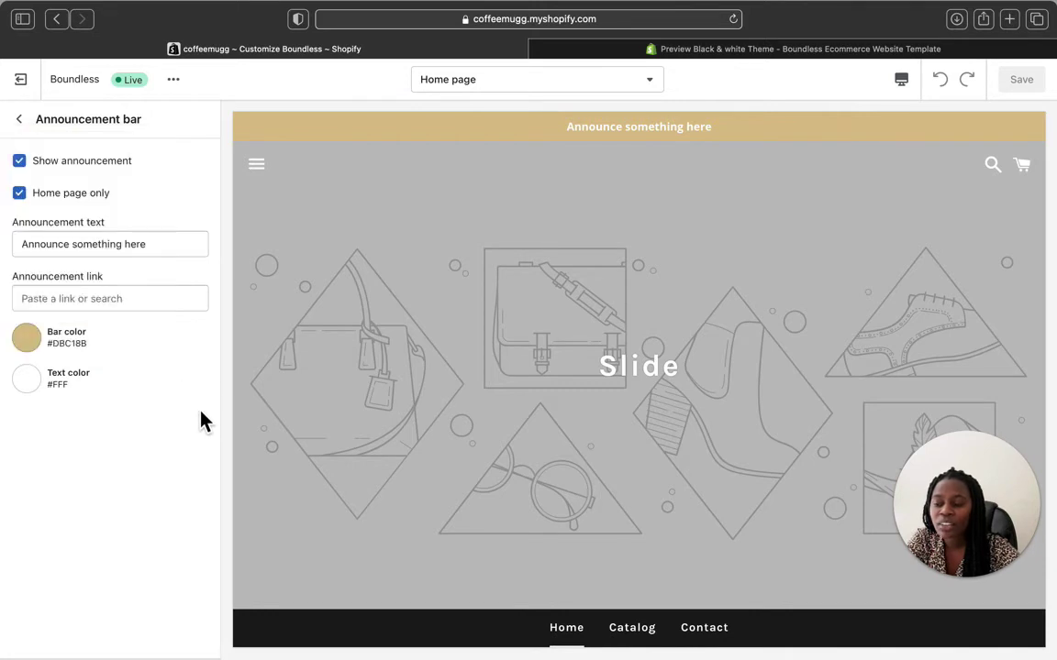
{"action": "left_click", "coordinate": [107, 246]}
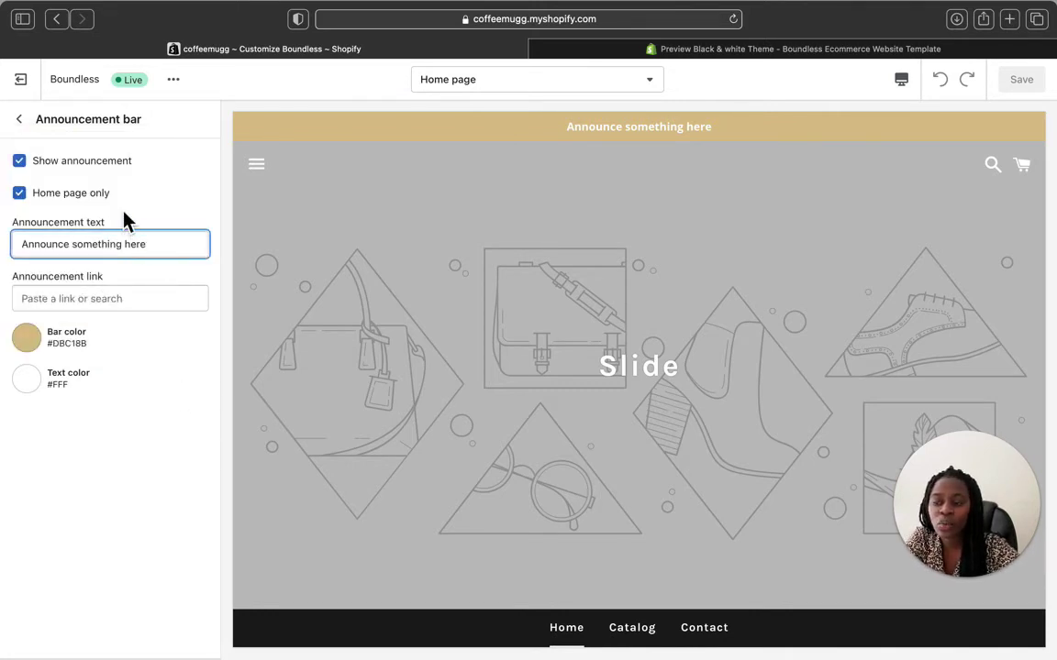
{"action": "left_click", "coordinate": [19, 119]}
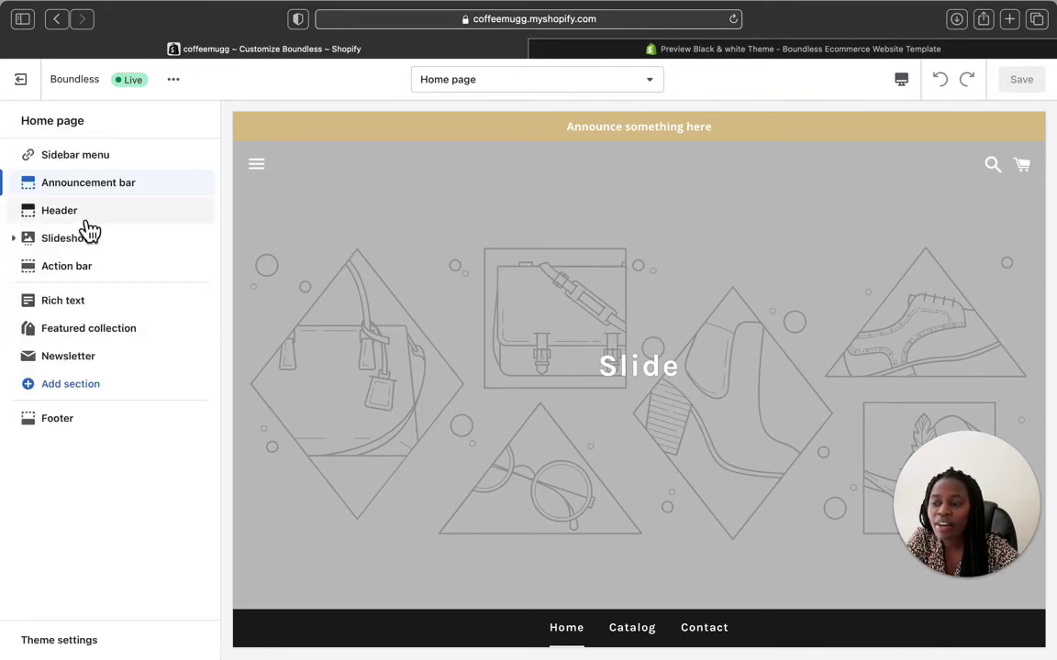
{"action": "left_click", "coordinate": [146, 219]}
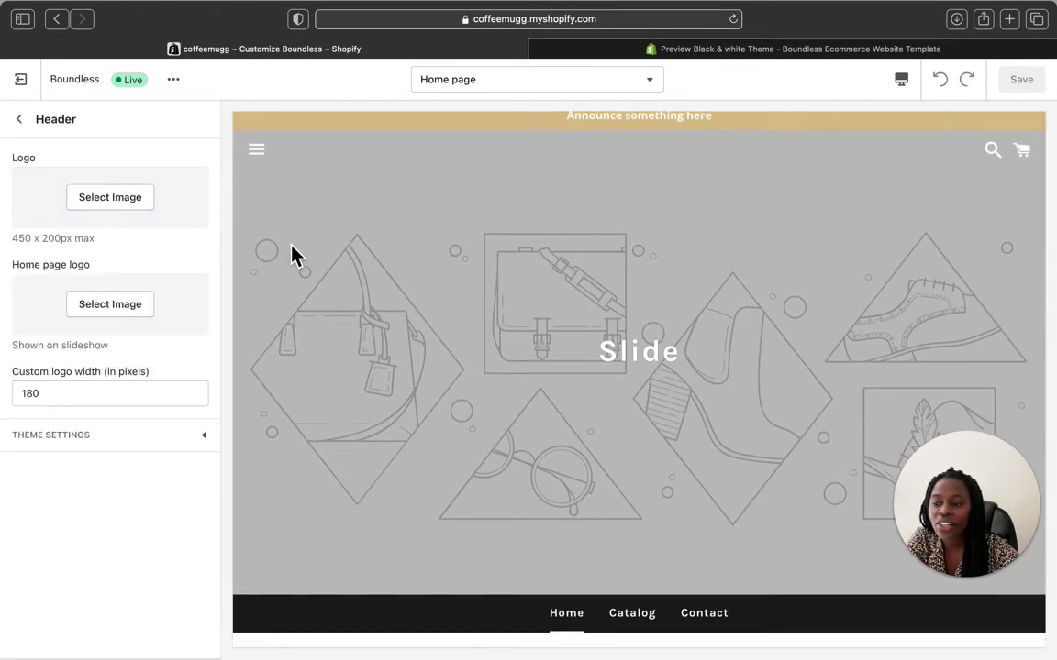
{"action": "left_click", "coordinate": [19, 119]}
- Check the Slideshow section's settings and add two image slides to it
{"action": "left_click", "coordinate": [92, 242]}
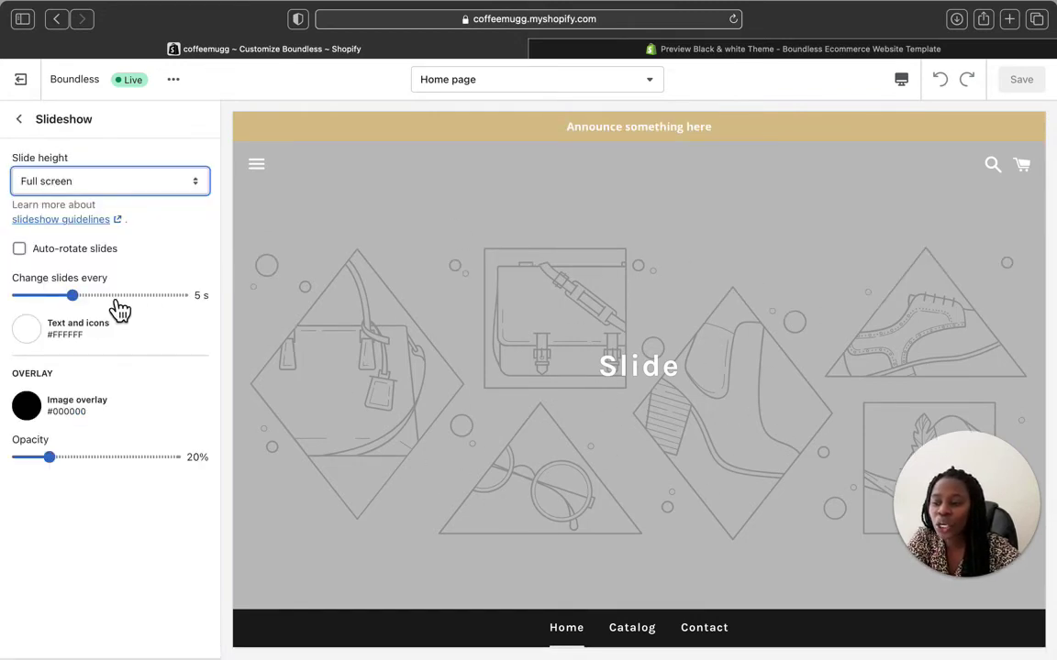
{"action": "key", "text": "Escape"}
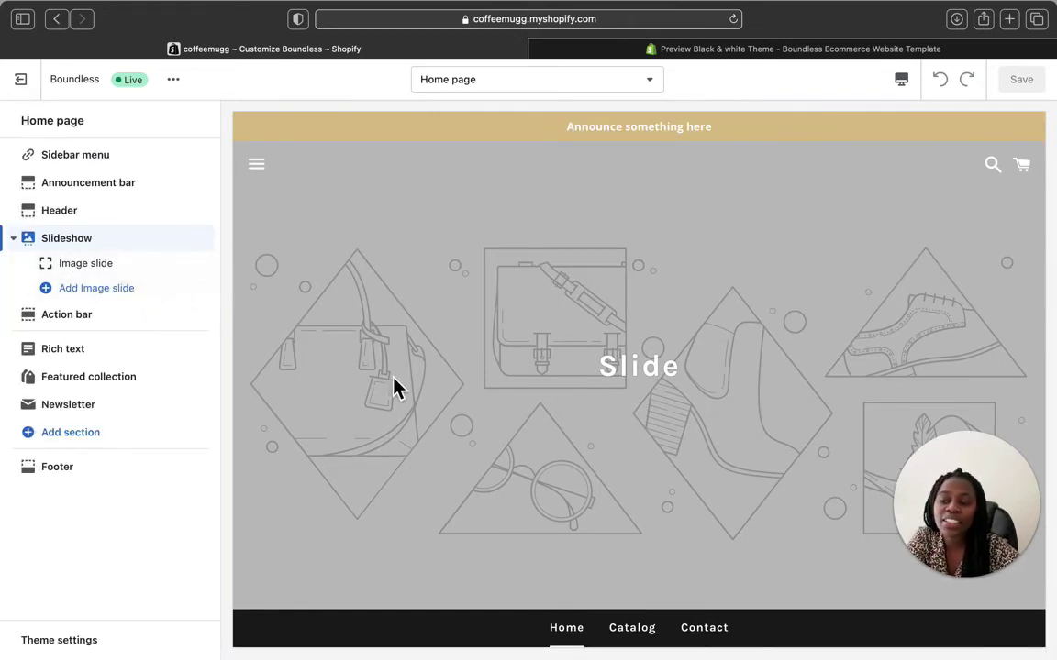
{"action": "left_click", "coordinate": [103, 291]}
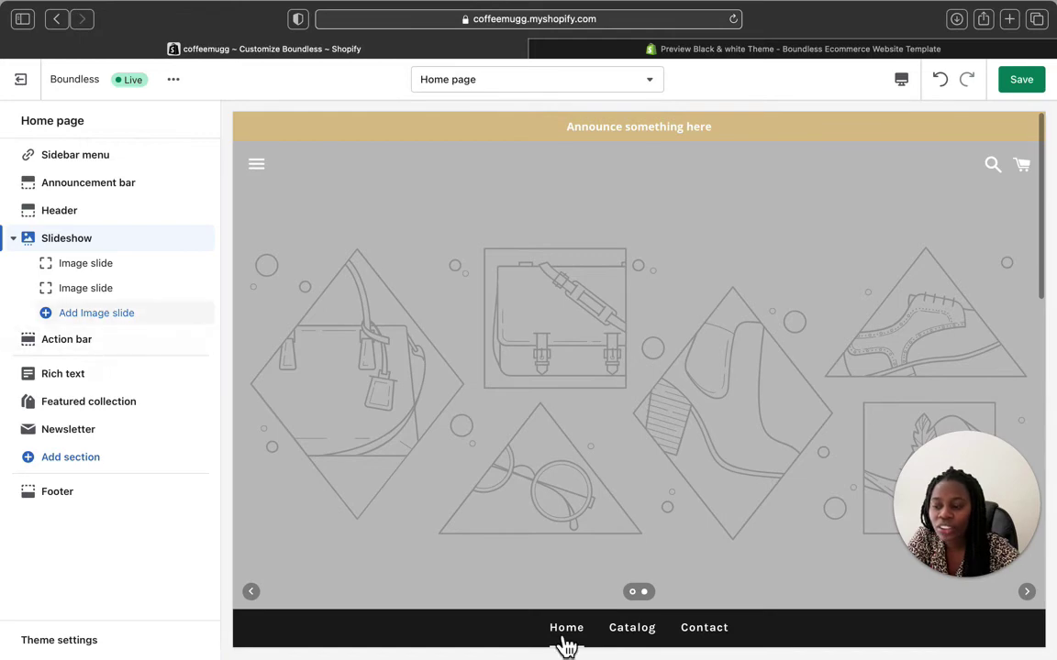
{"action": "left_click", "coordinate": [107, 315]}
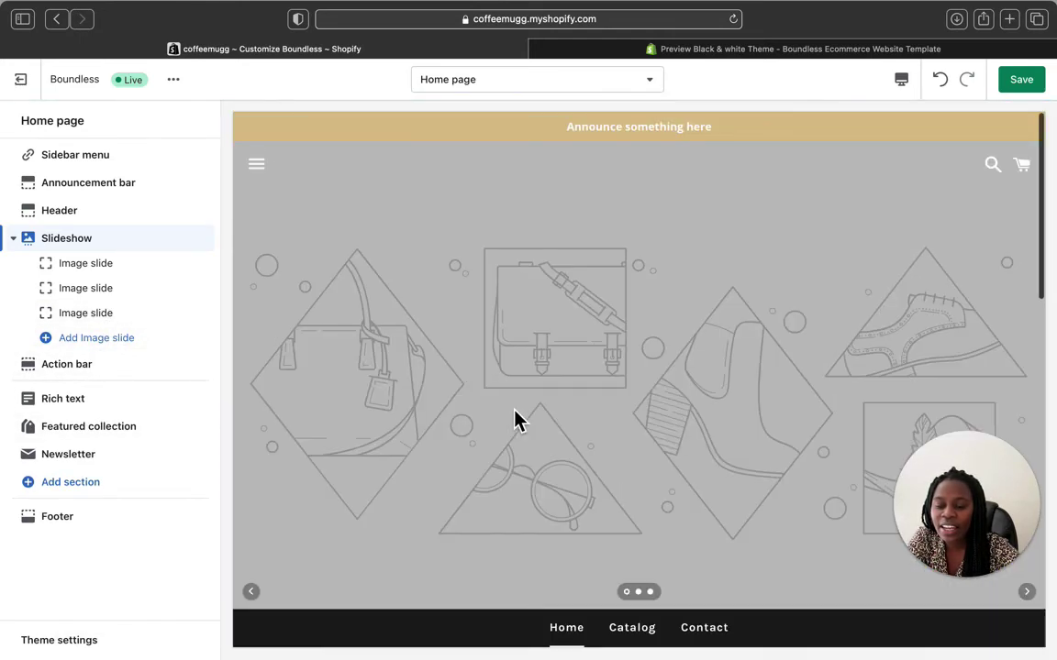
- Review the Action bar's menu setting and the Rich text section's heading, text and size settings
{"action": "left_click", "coordinate": [71, 369]}
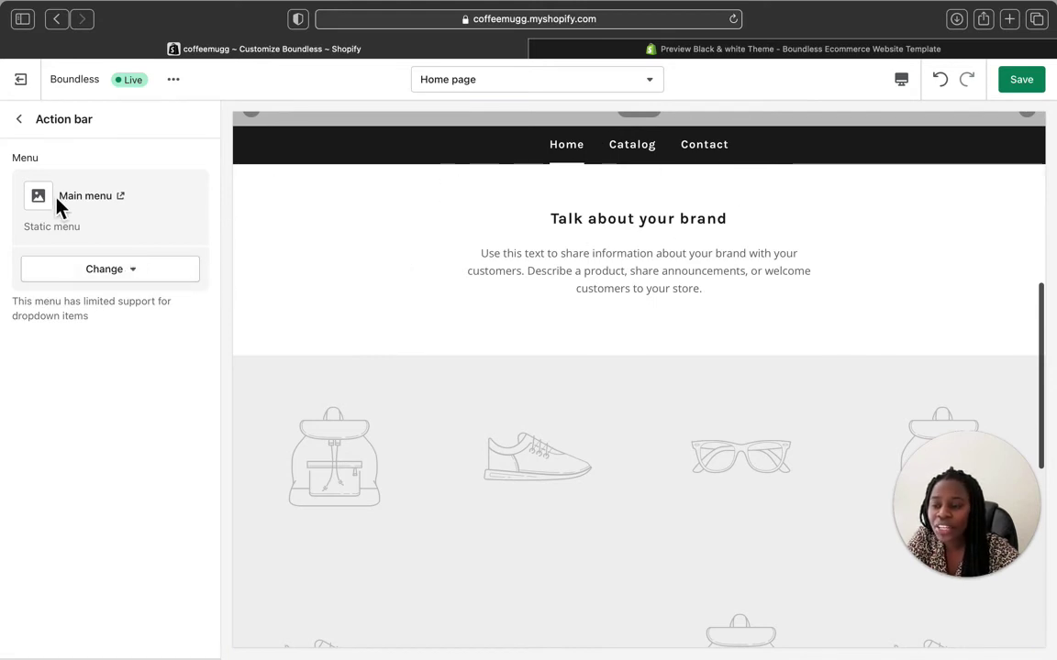
{"action": "left_click", "coordinate": [29, 137]}
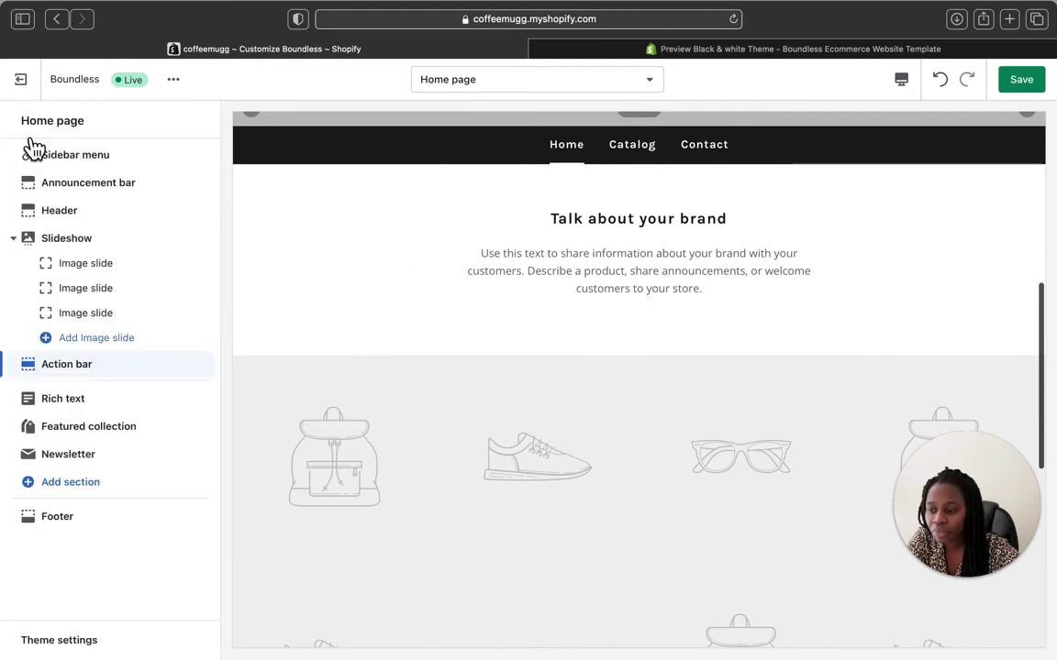
{"action": "left_click", "coordinate": [95, 406]}
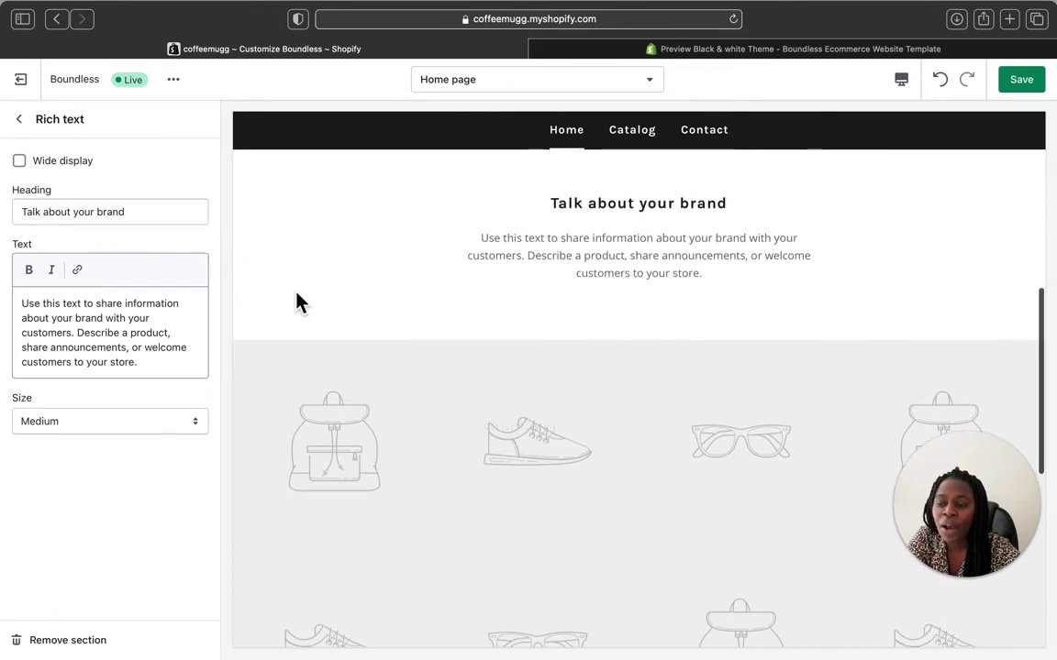
{"action": "left_click", "coordinate": [21, 120]}
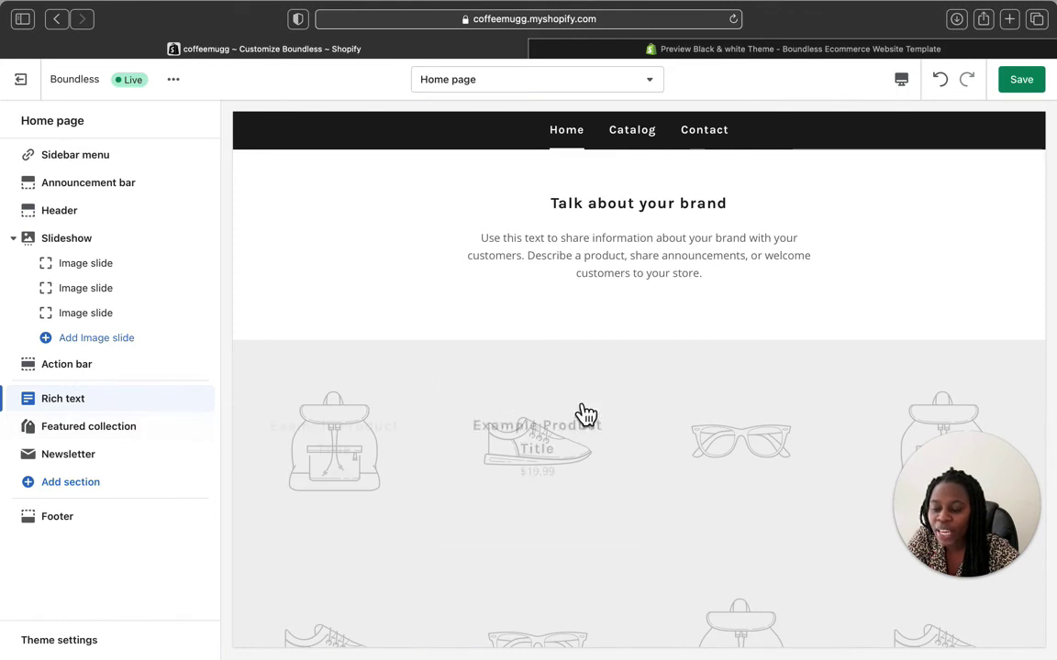
- Examine the featured collection, newsletter sign-up and footer in the home page preview
{"action": "scroll", "coordinate": [584, 416], "scroll_direction": "down", "scroll_amount": 5}
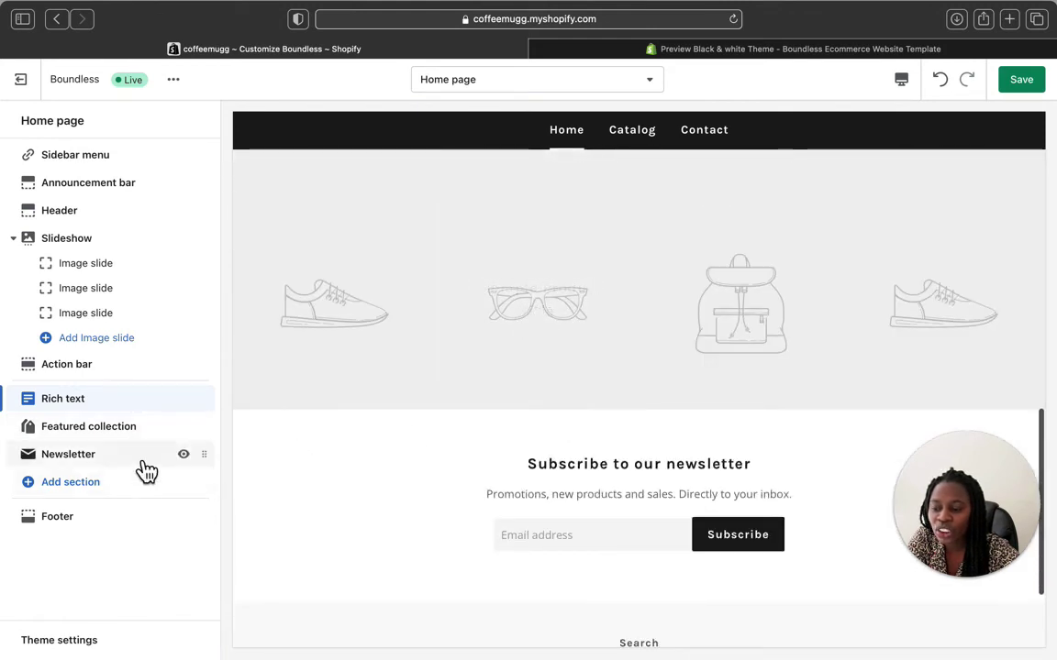
{"action": "scroll", "coordinate": [646, 528], "scroll_direction": "down", "scroll_amount": 2}
{"action": "scroll", "coordinate": [584, 437], "scroll_direction": "down", "scroll_amount": 2}
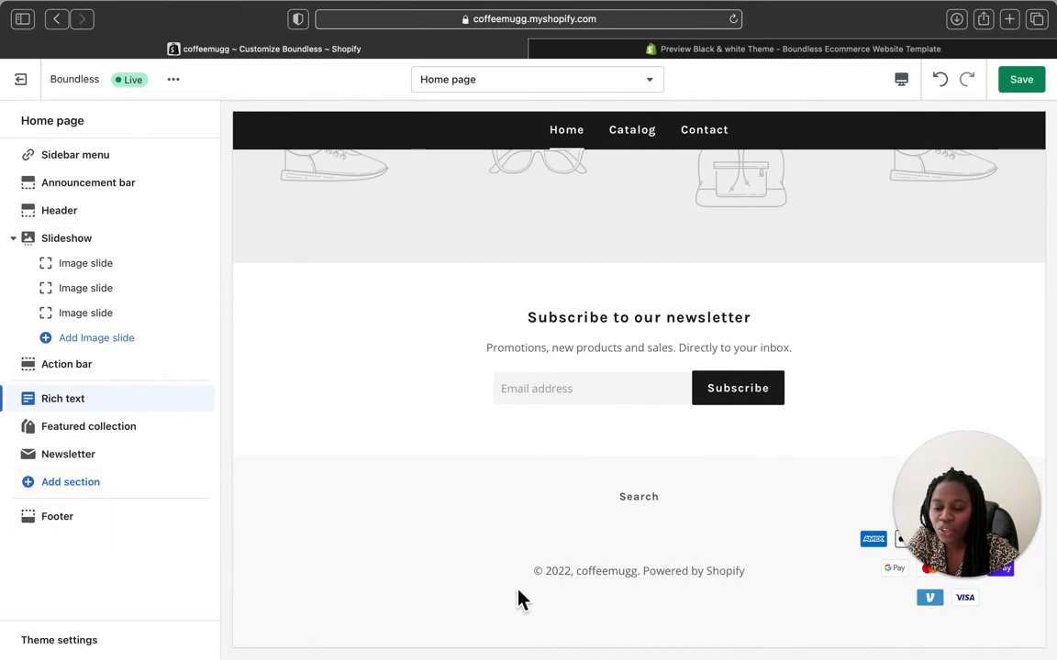
{"action": "scroll", "coordinate": [519, 597], "scroll_direction": "up", "scroll_amount": 1}
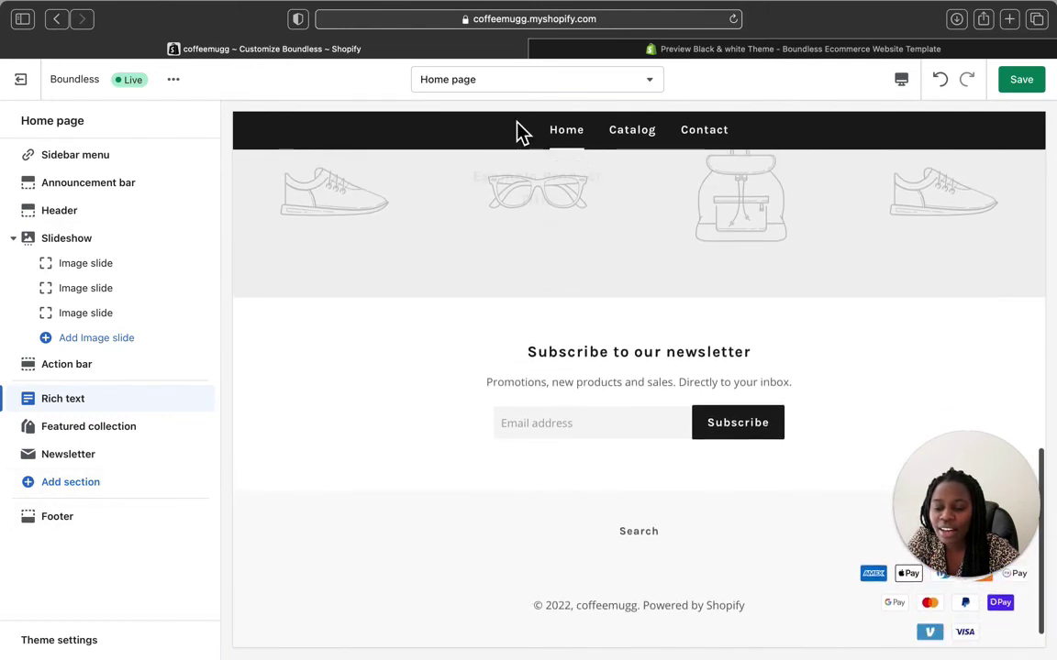
- Compare the Boundless demo store's newsletter and footer area with the coffeemugg home page in the theme editor
{"action": "left_click", "coordinate": [638, 49]}
{"action": "scroll", "coordinate": [555, 451], "scroll_direction": "down", "scroll_amount": 20}
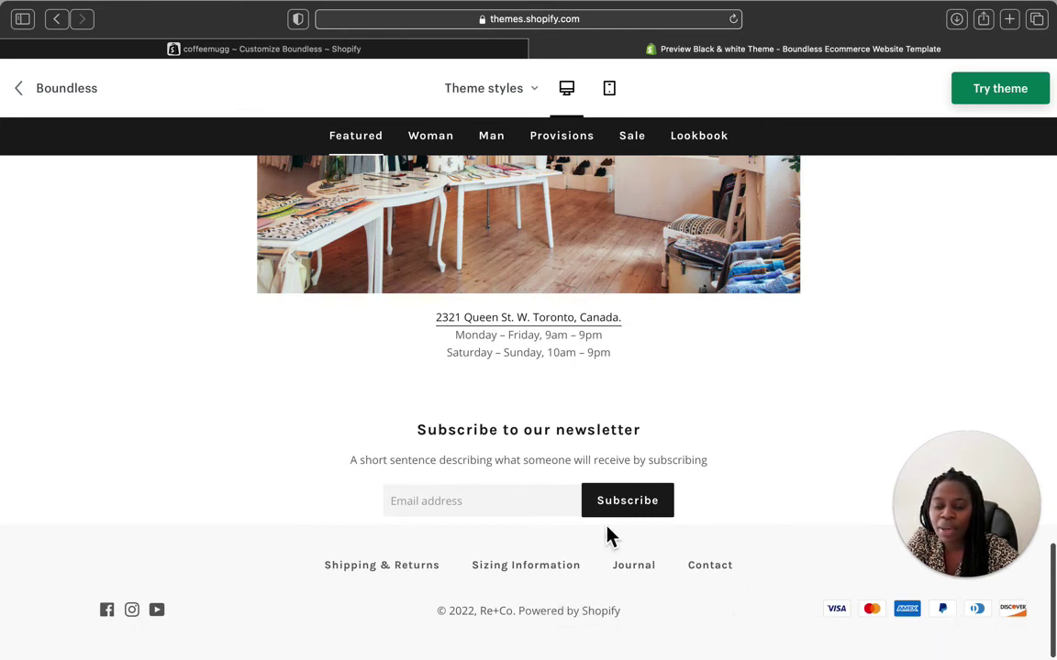
{"action": "left_click", "coordinate": [377, 51]}
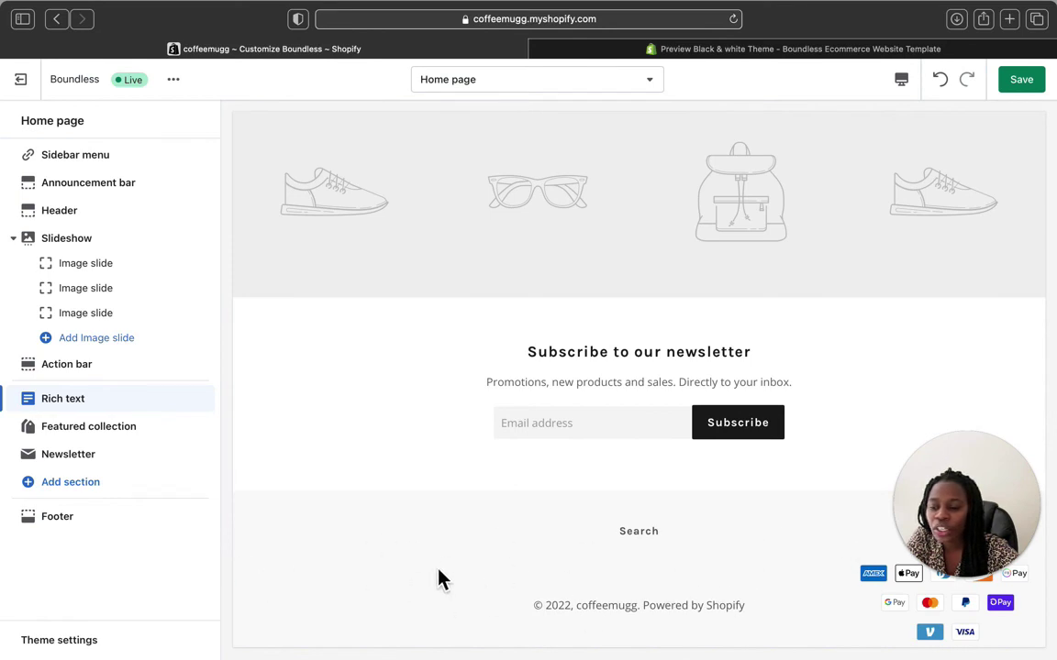
- Open the store search from the header of the coffeemugg home page preview
{"action": "scroll", "coordinate": [353, 569], "scroll_direction": "up", "scroll_amount": 15}
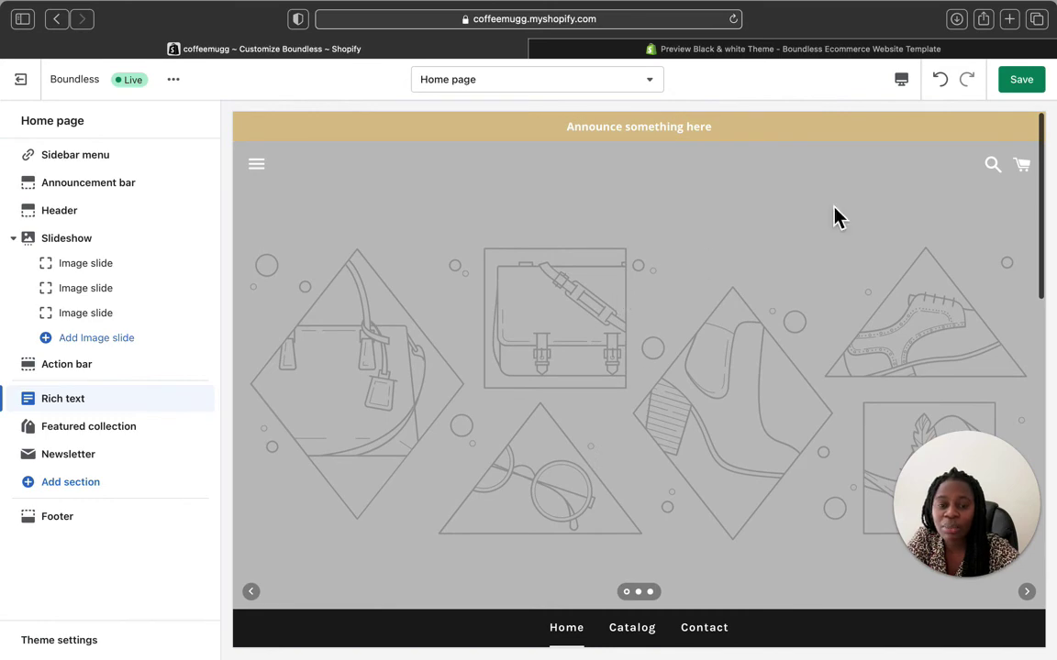
{"action": "left_click", "coordinate": [1004, 181]}
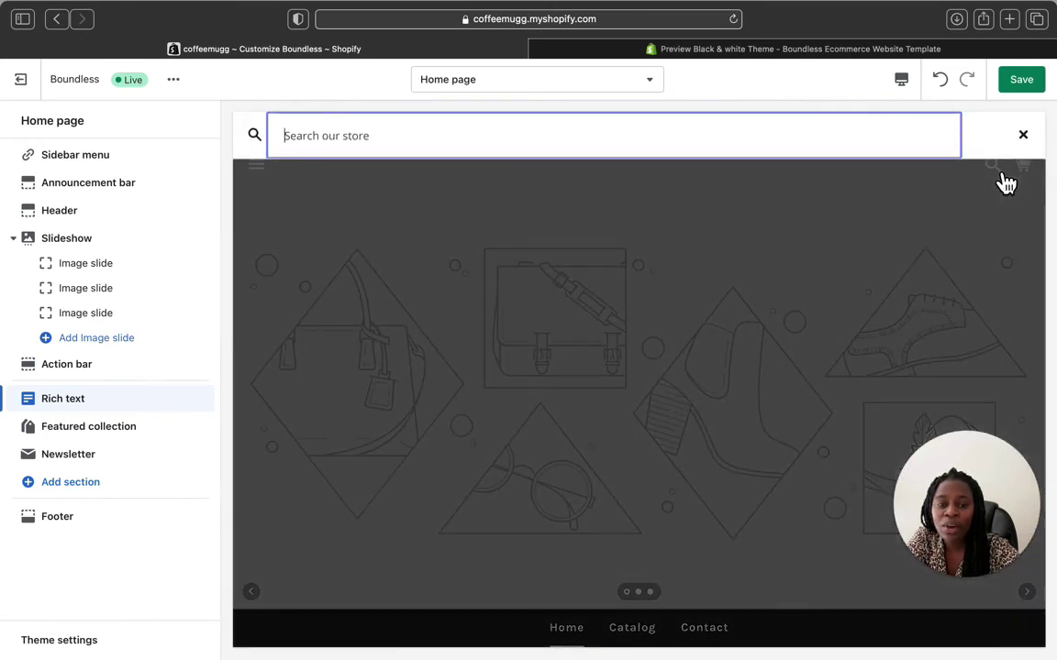
- Close the store search and look over the slideshow and action bar in the coffeemugg home page preview
{"action": "left_click", "coordinate": [807, 253]}
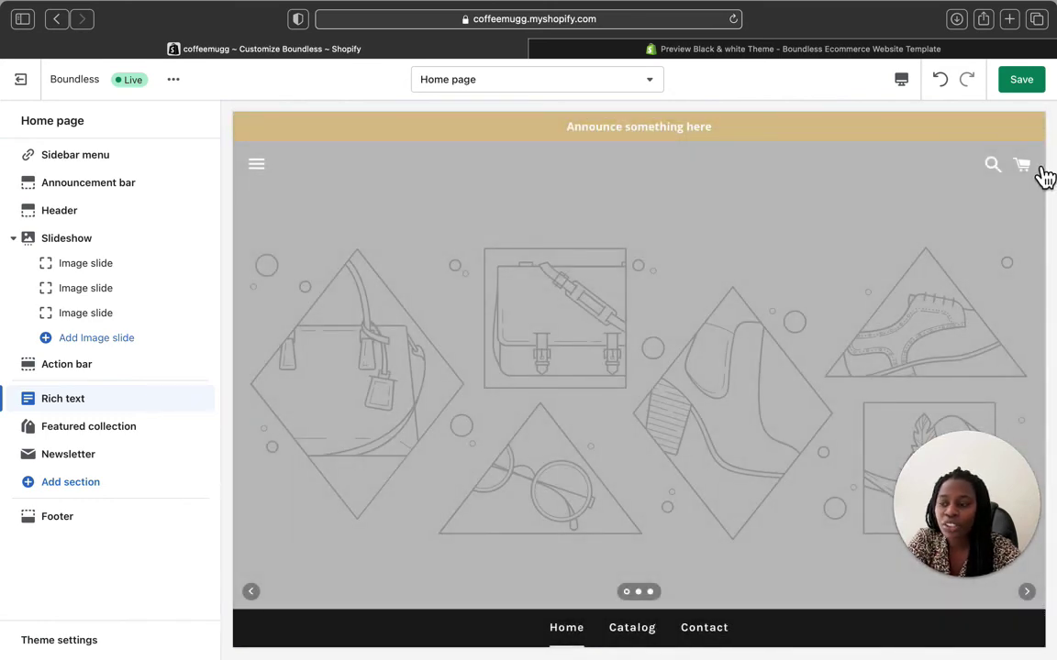
{"action": "scroll", "coordinate": [715, 394], "scroll_direction": "down", "scroll_amount": 2}
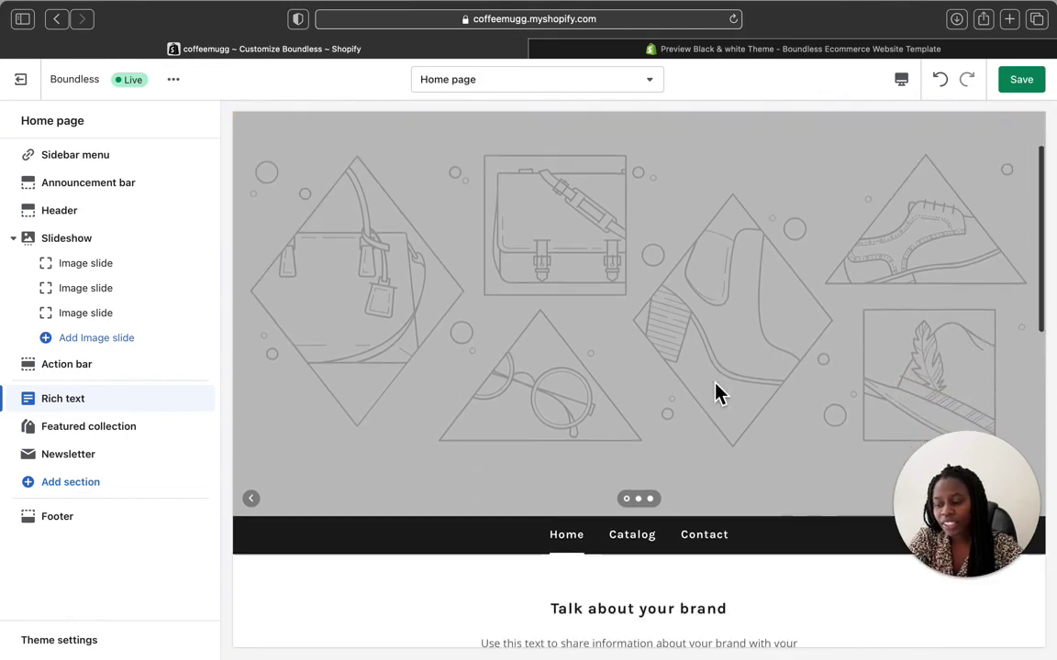
{"action": "scroll", "coordinate": [615, 376], "scroll_direction": "up", "scroll_amount": 2}
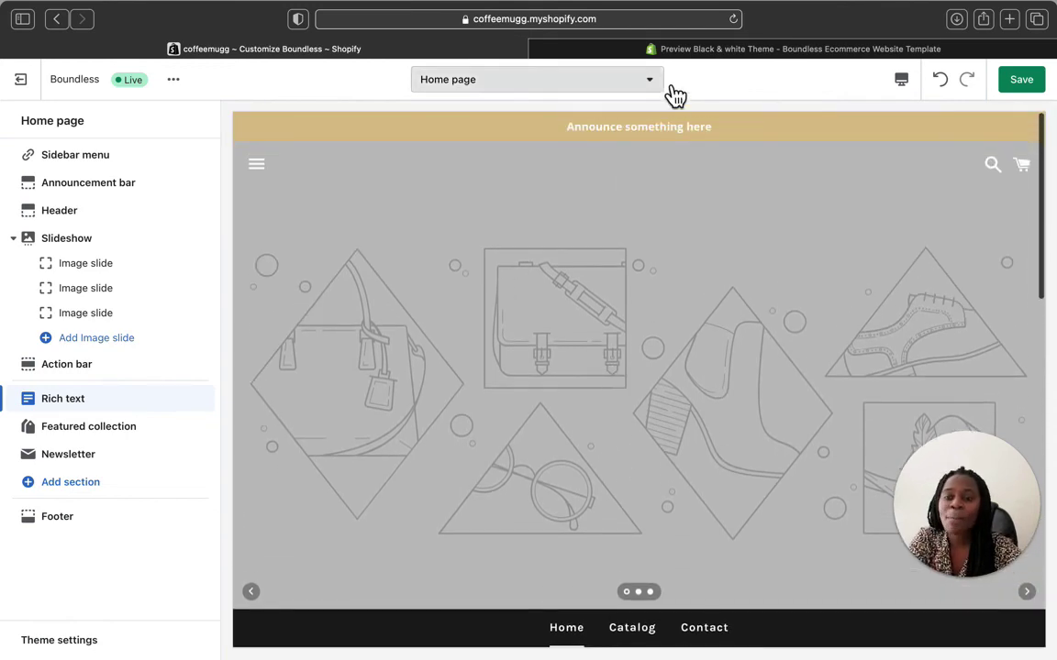
- Switch to the Boundless demo store and go back up from its newsletter area to the slideshow and navigation bar
{"action": "left_click", "coordinate": [673, 61]}
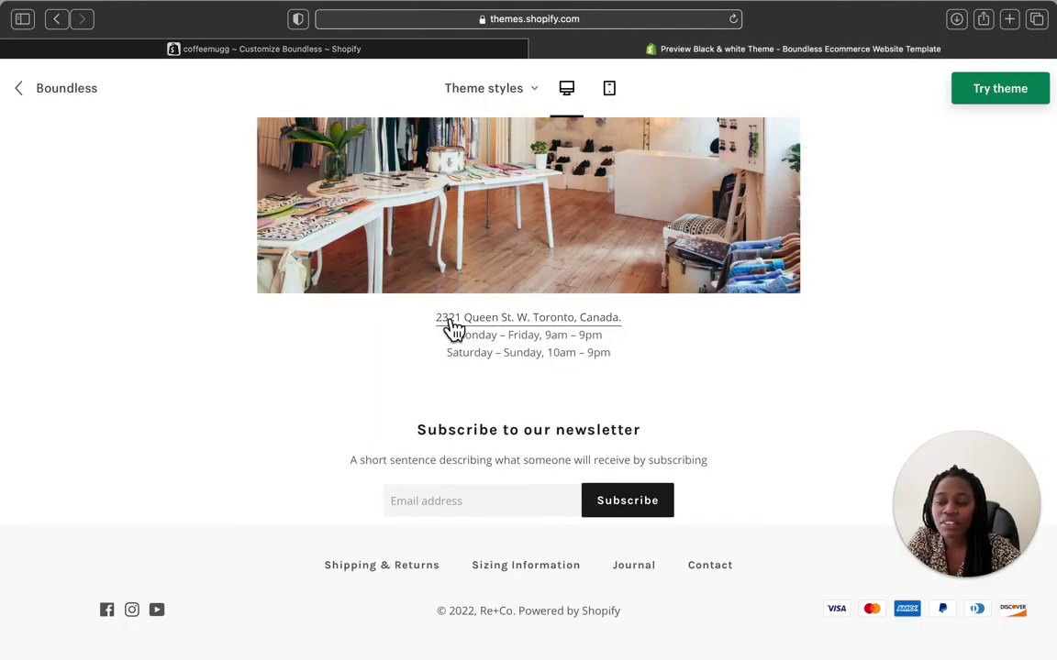
{"action": "scroll", "coordinate": [449, 331], "scroll_direction": "up", "scroll_amount": 5}
{"action": "scroll", "coordinate": [454, 330], "scroll_direction": "up", "scroll_amount": 10}
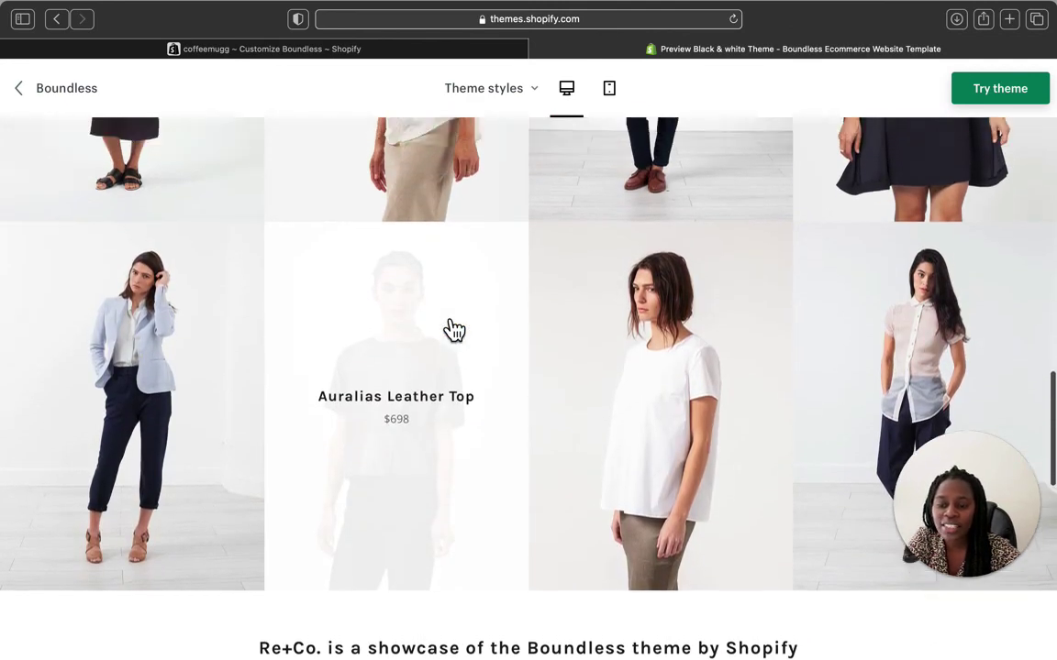
{"action": "scroll", "coordinate": [453, 310], "scroll_direction": "up", "scroll_amount": 6}
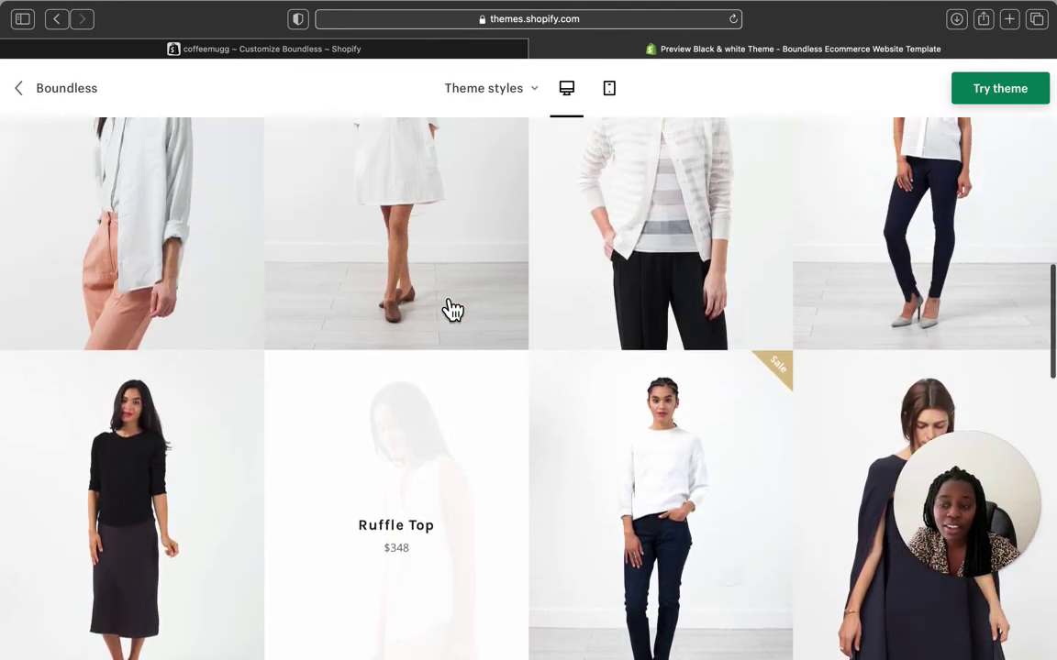
{"action": "scroll", "coordinate": [452, 310], "scroll_direction": "up", "scroll_amount": 5}
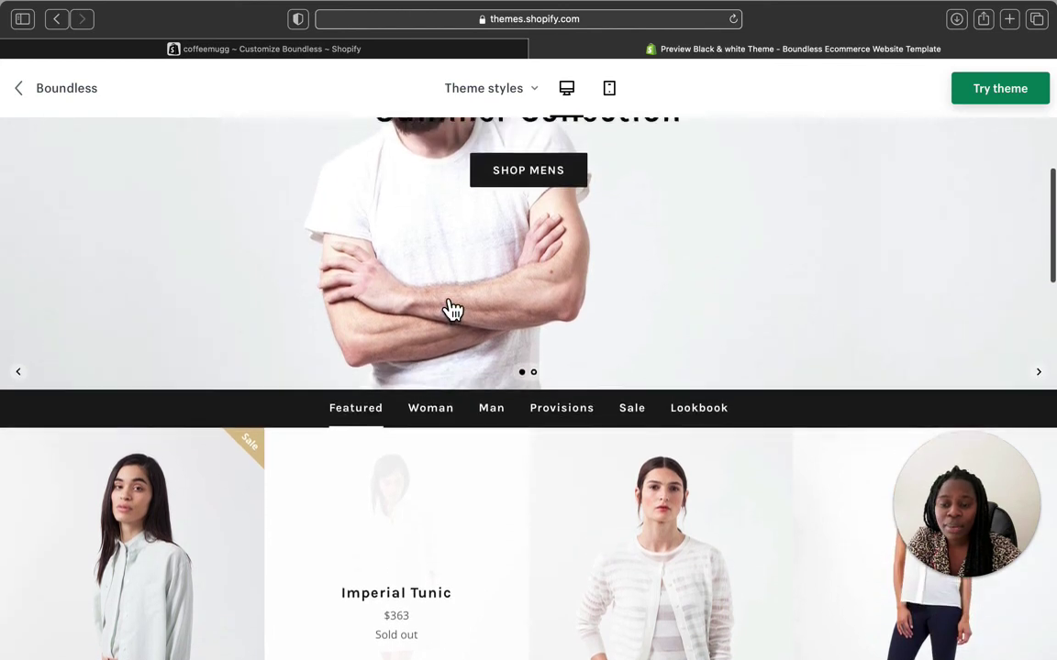
- Examine the featured product grid on the demo store's home page, including the product details and sale badges revealed over the images
{"action": "scroll", "coordinate": [443, 306], "scroll_direction": "down", "scroll_amount": 4}
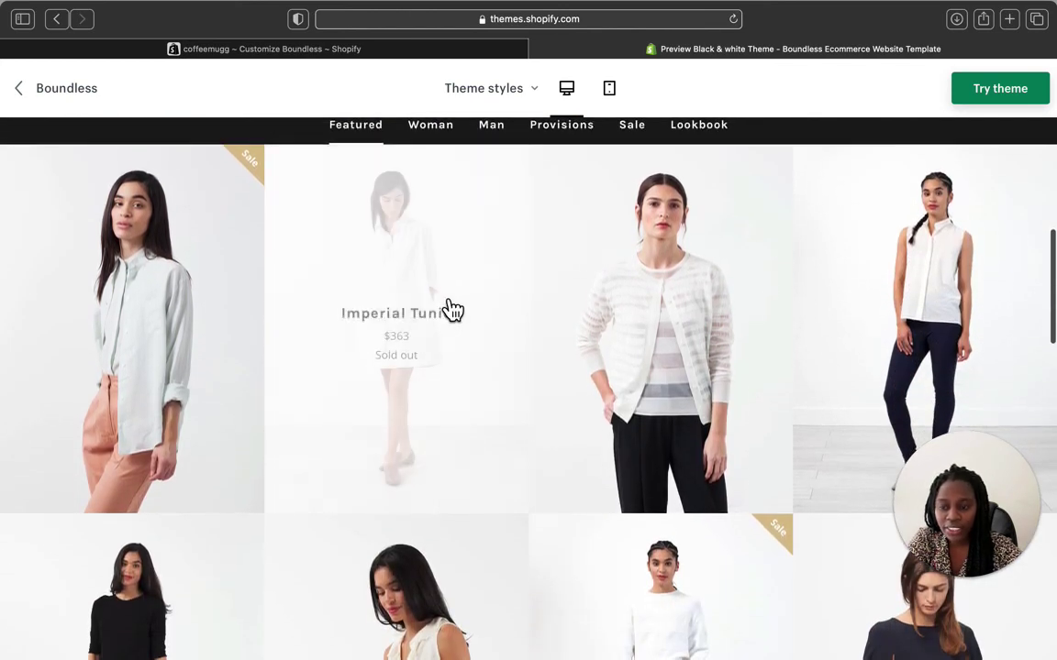
{"action": "scroll", "coordinate": [701, 474], "scroll_direction": "down", "scroll_amount": 3}
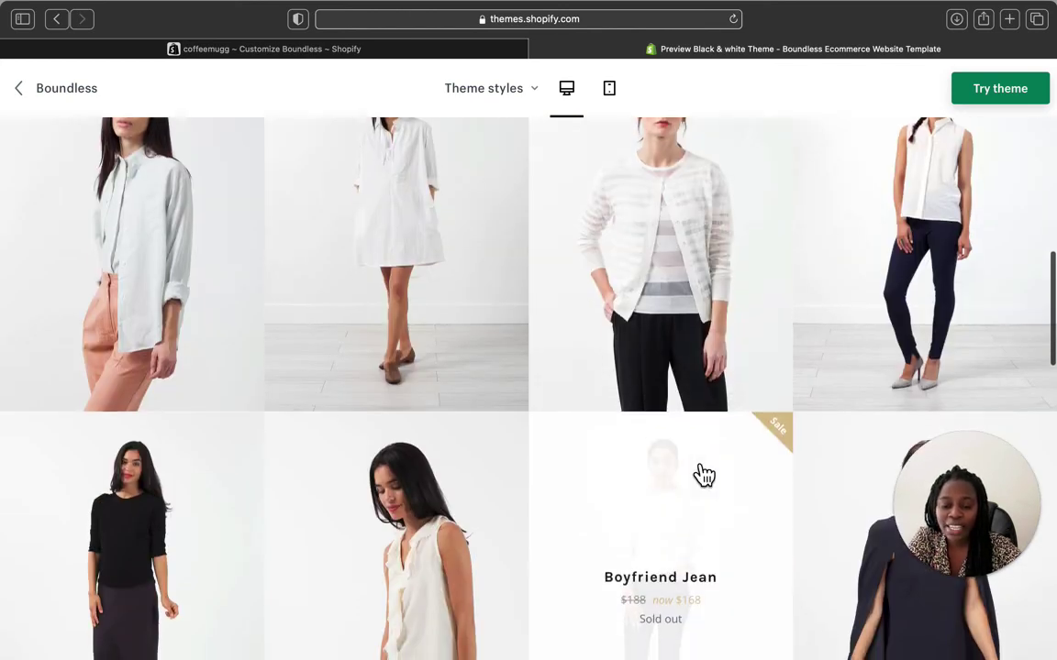
{"action": "scroll", "coordinate": [703, 474], "scroll_direction": "down", "scroll_amount": 2}
{"action": "scroll", "coordinate": [704, 474], "scroll_direction": "down", "scroll_amount": 2}
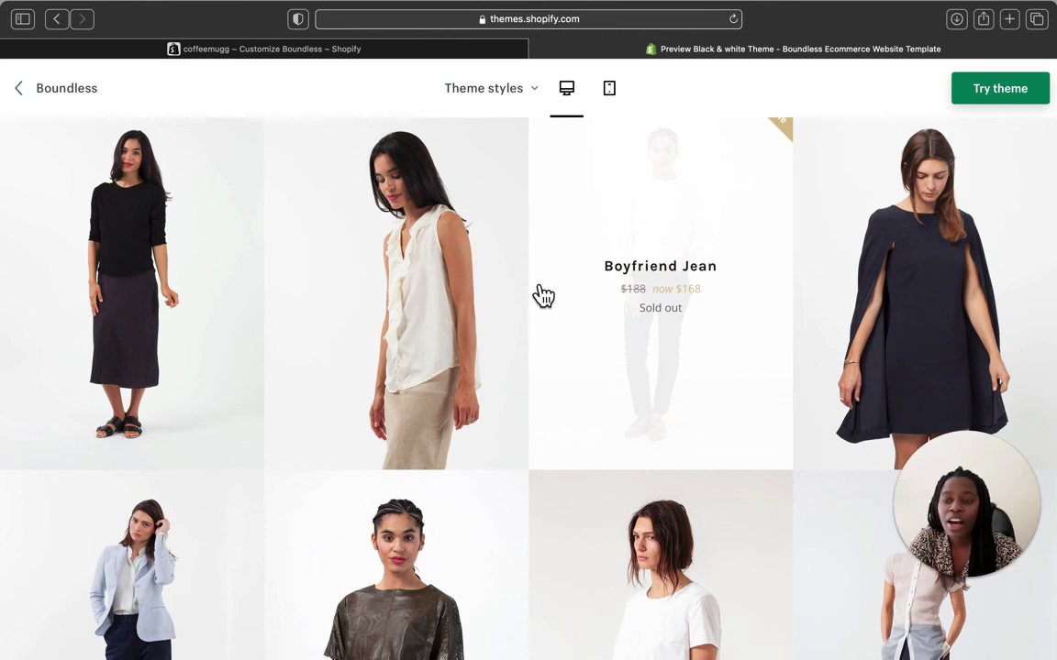
{"action": "scroll", "coordinate": [624, 358], "scroll_direction": "down", "scroll_amount": 5}
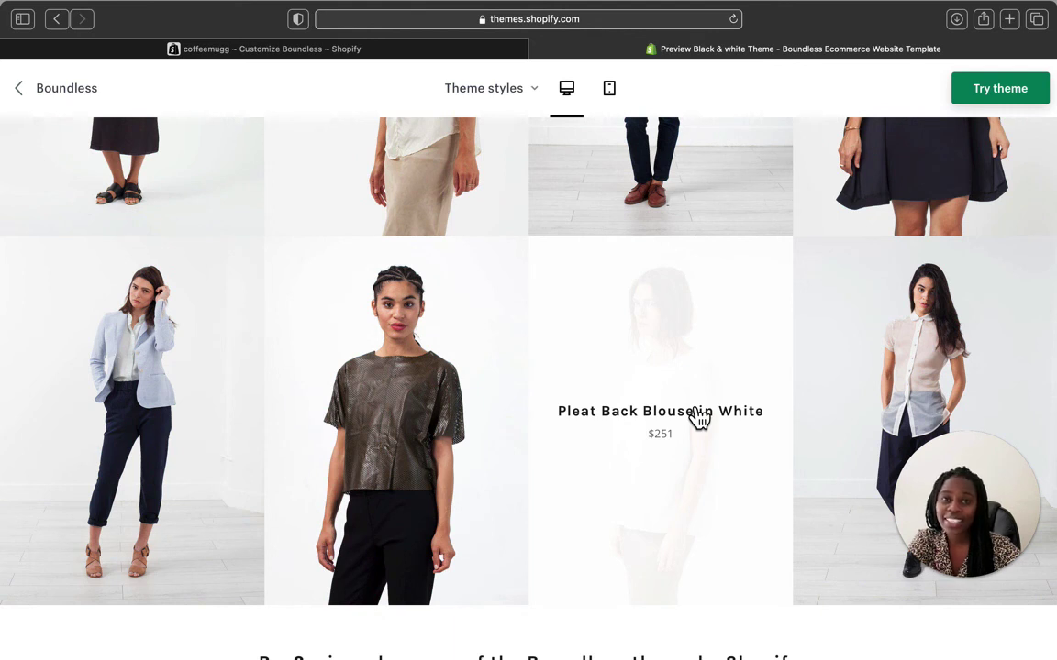
{"action": "scroll", "coordinate": [699, 417], "scroll_direction": "up", "scroll_amount": 3}
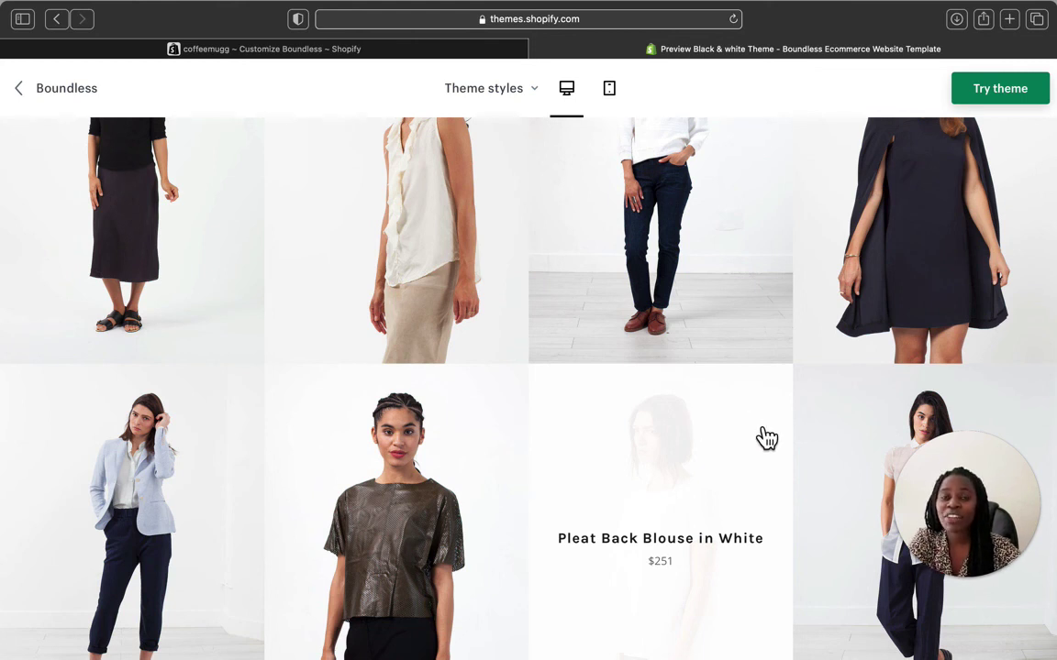
{"action": "scroll", "coordinate": [745, 384], "scroll_direction": "up", "scroll_amount": 3}
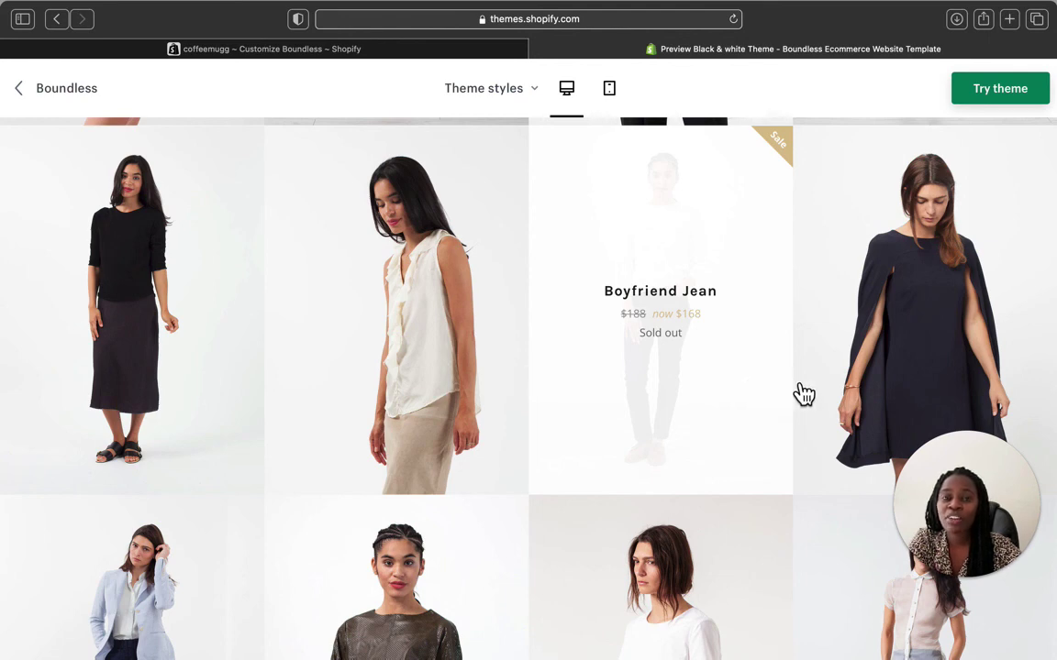
{"action": "scroll", "coordinate": [693, 327], "scroll_direction": "up", "scroll_amount": 4}
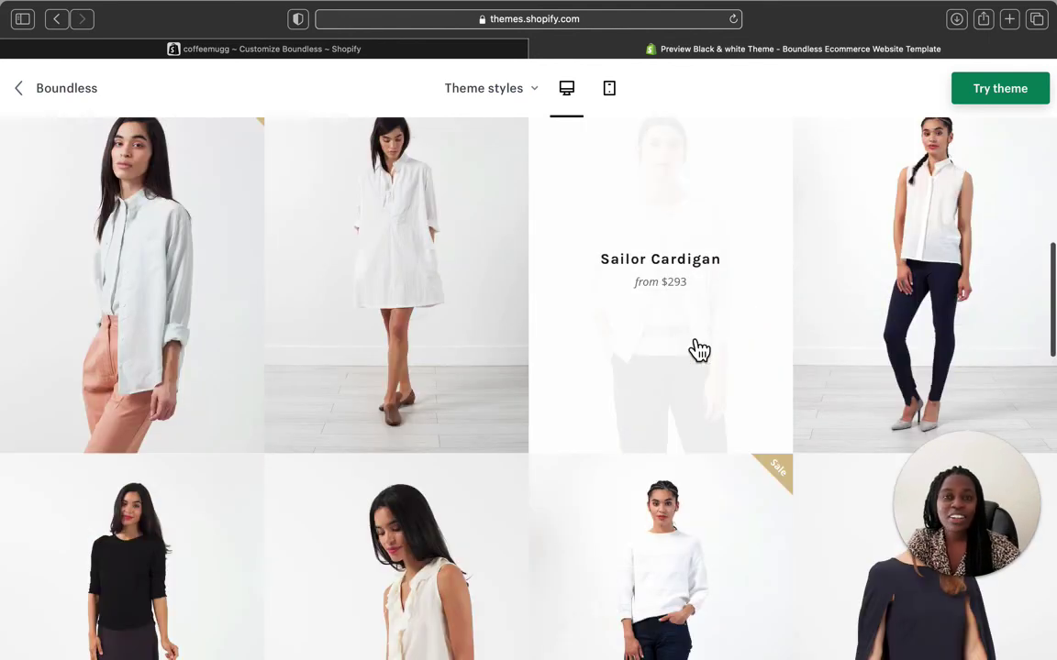